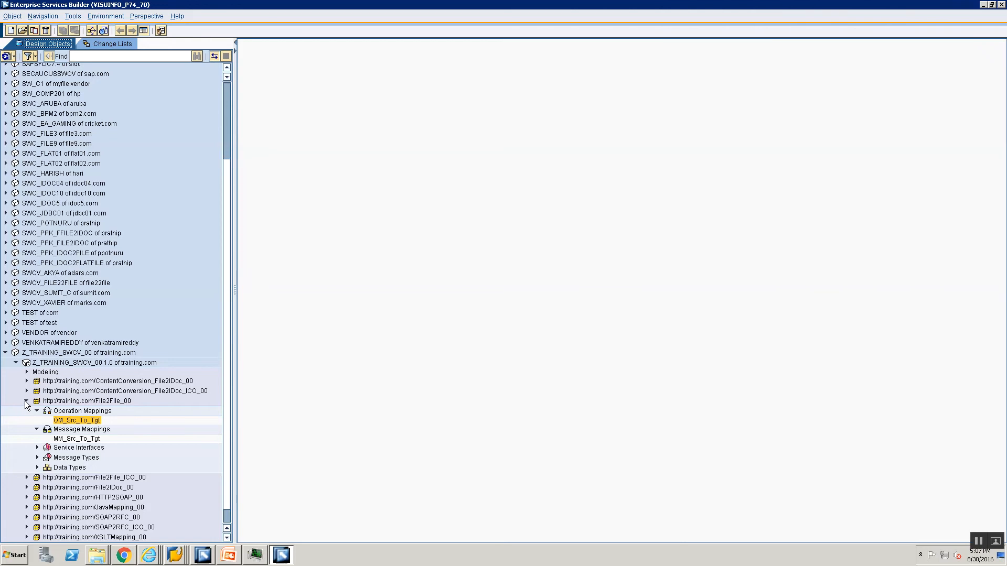
Open the message mapping MM_ContentComversion_File2IDoc_00 from the ContentConversion_File2IDoc_00 namespace
left_click(26, 401)
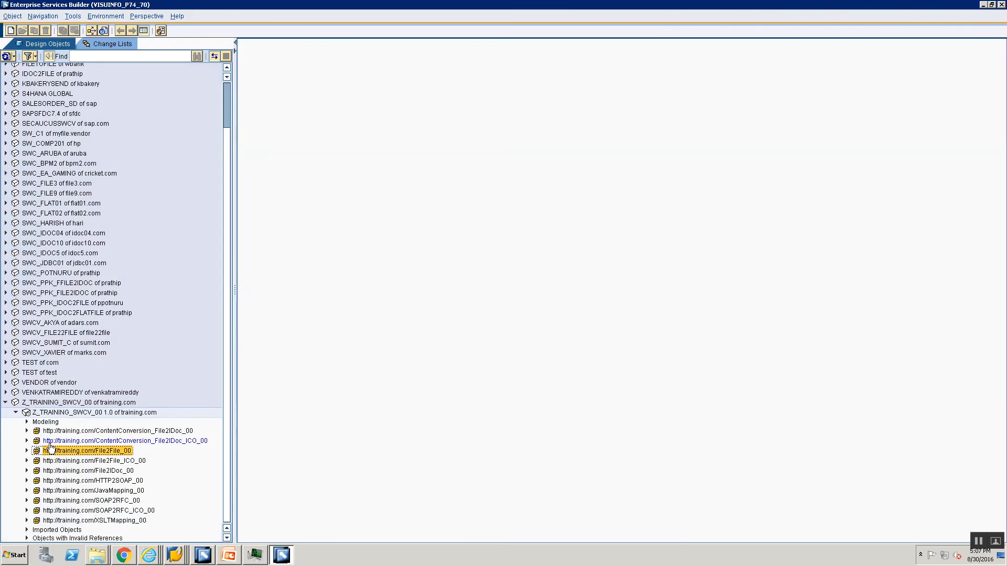
left_click(47, 442)
left_click(27, 442)
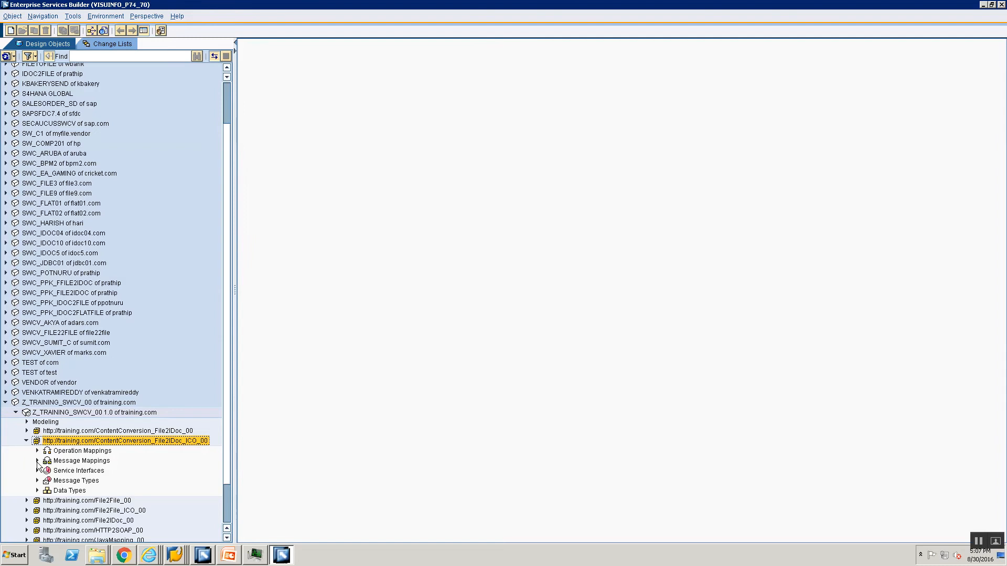
left_click(37, 461)
left_click(27, 441)
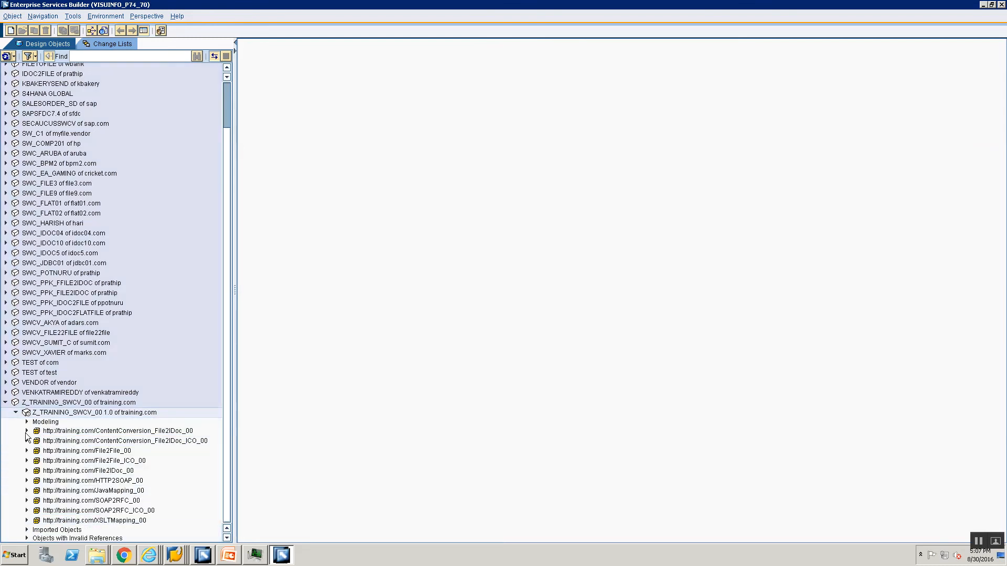
left_click(27, 431)
left_click(37, 450)
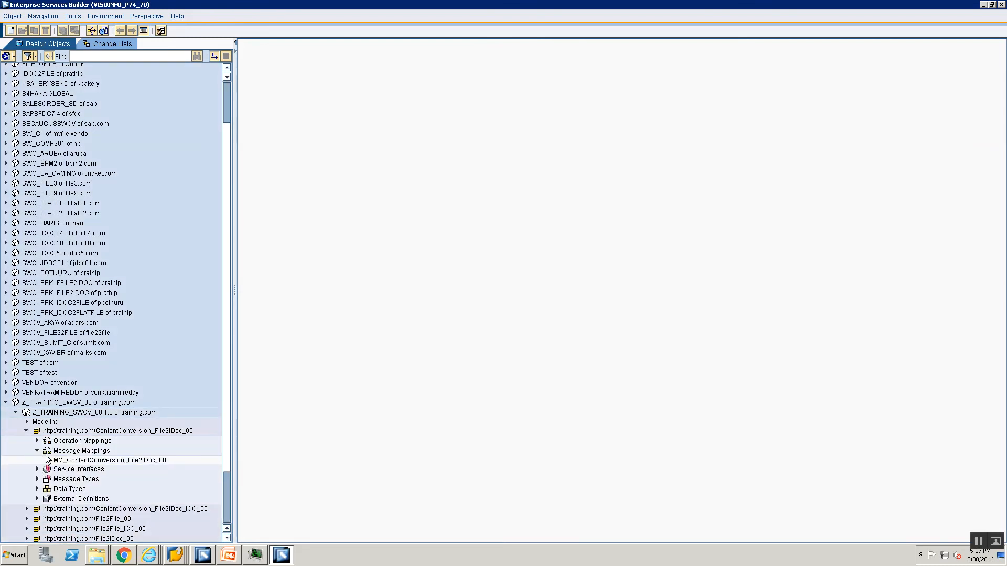
double_click(81, 460)
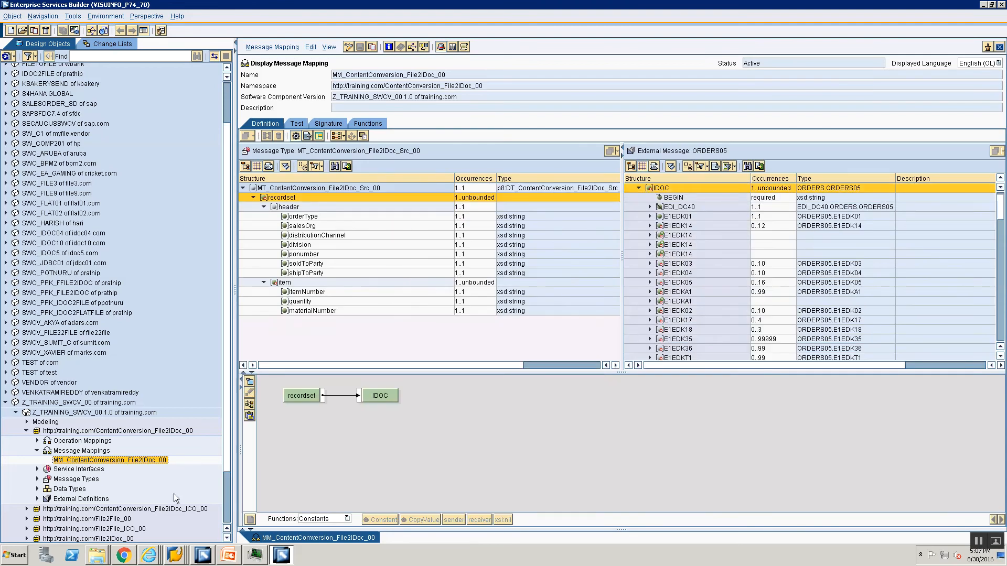
Examine the signature and definition of MM_ContentComversion_File2IDoc_ICO_00, including the target message occurrence, and close that mapping
left_click(28, 509)
scroll(77, 498, "down", 1)
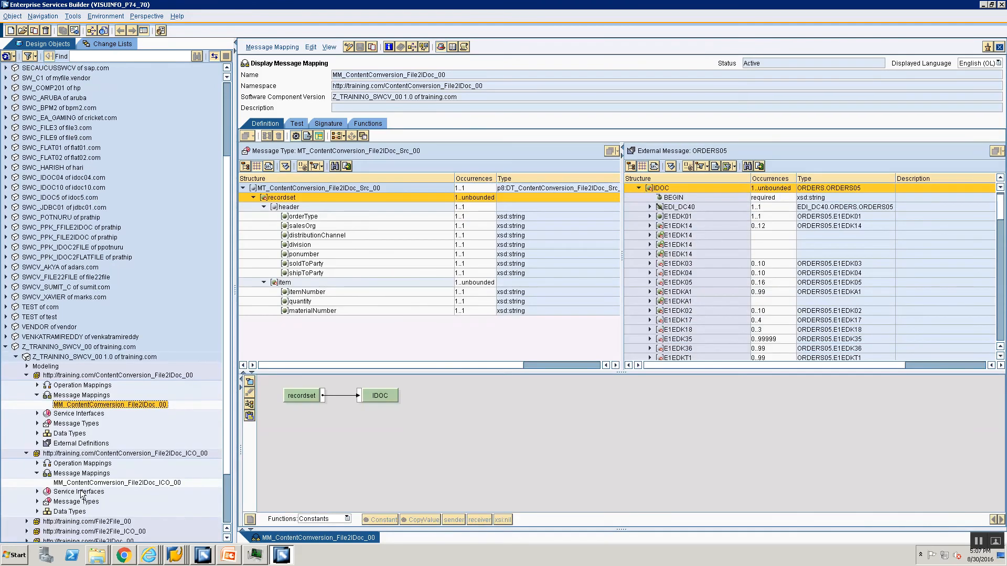
double_click(82, 484)
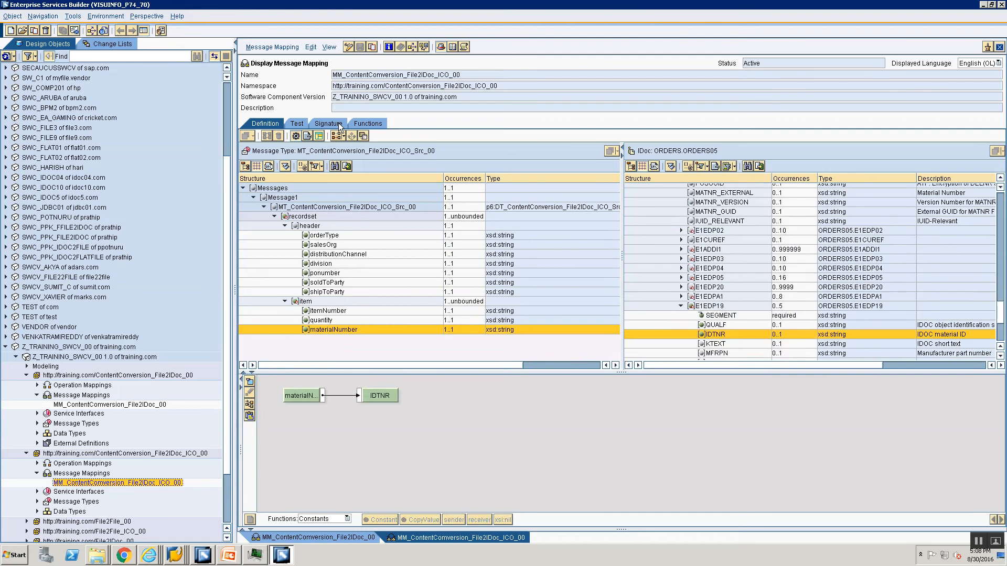
left_click(328, 124)
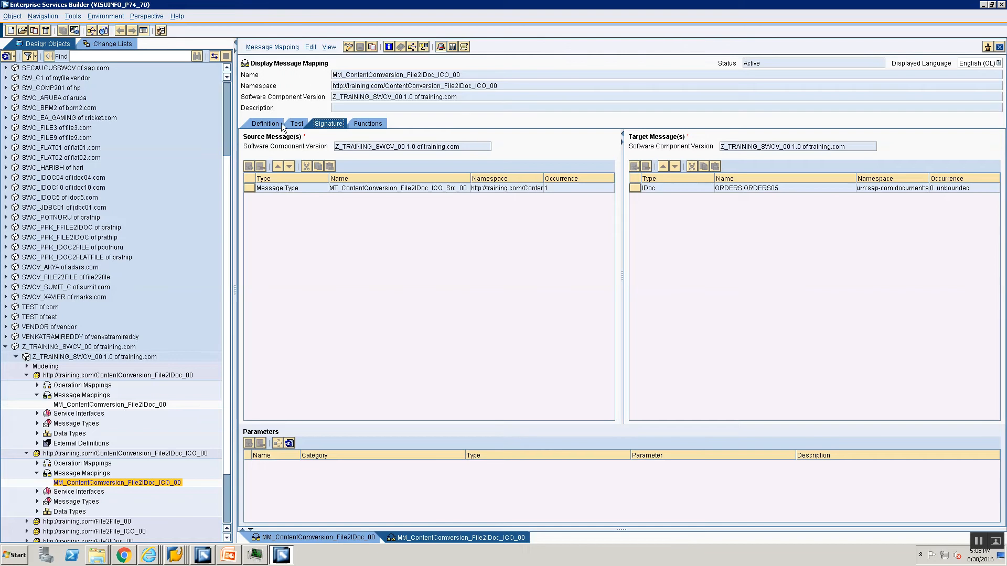
left_click(252, 124)
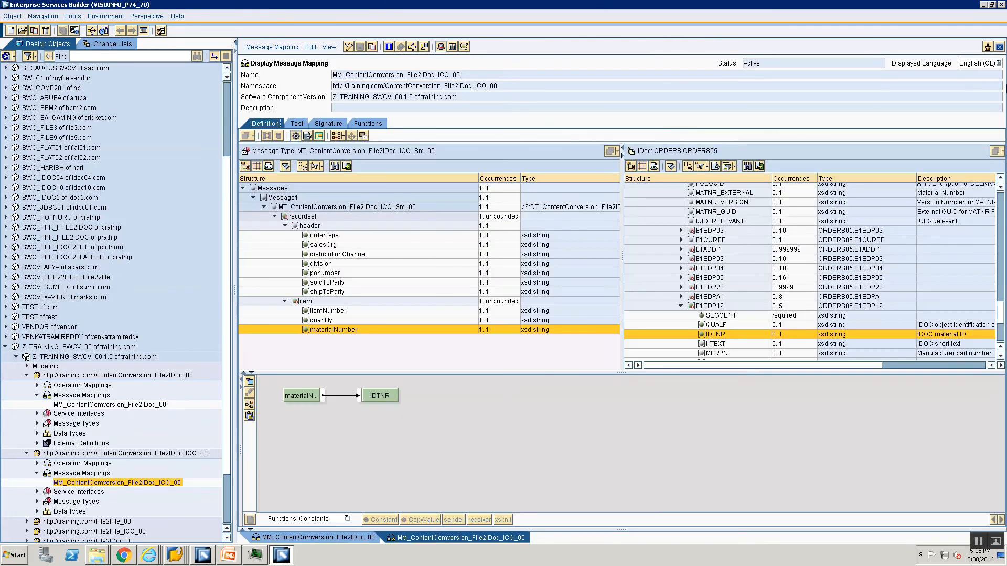
left_click(1000, 47)
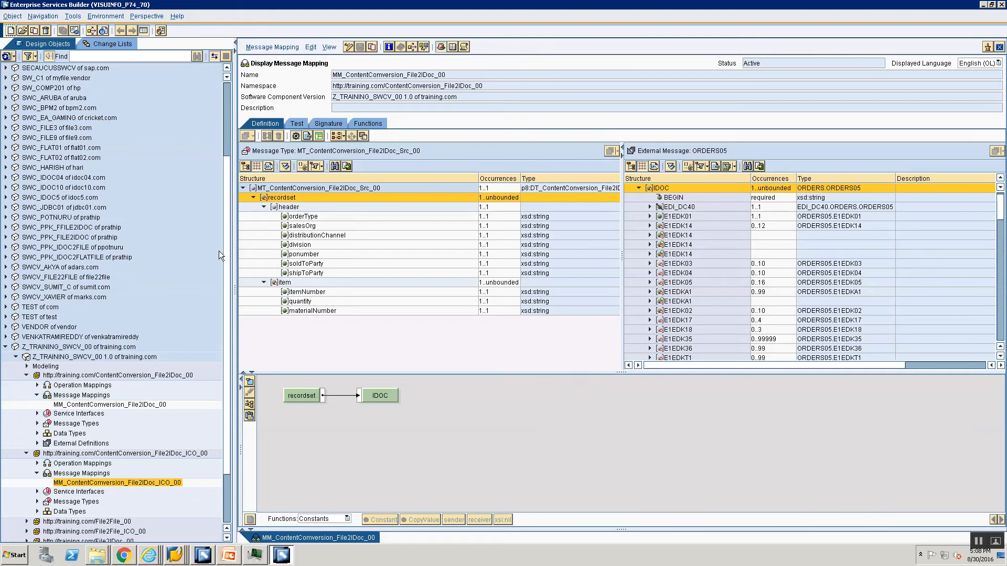
left_click(26, 453)
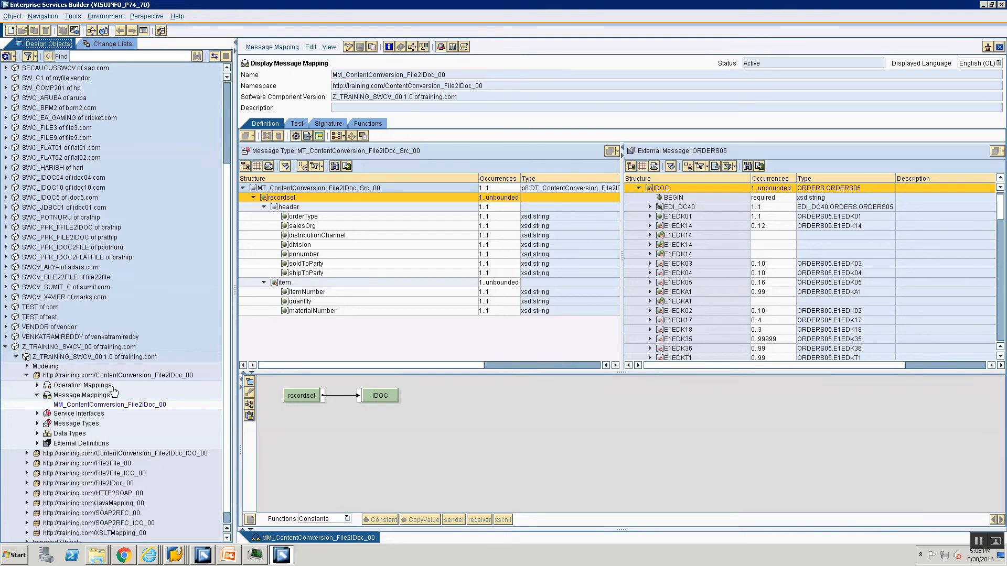
Switch MM_ContentComversion_File2IDoc_00 to edit mode and set the ORDERS05 target message occurrence to 0..unbounded
left_click(115, 377)
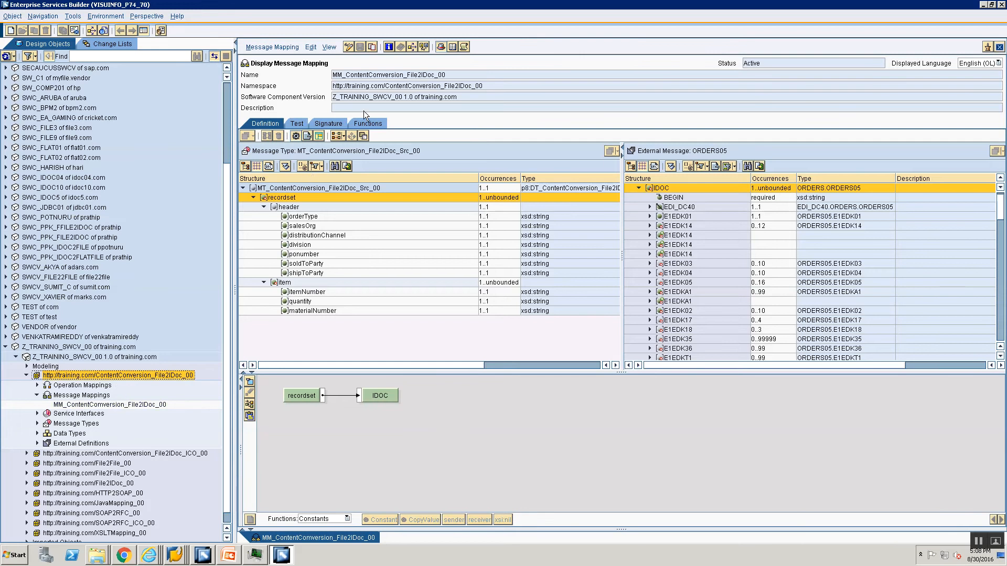
left_click(349, 48)
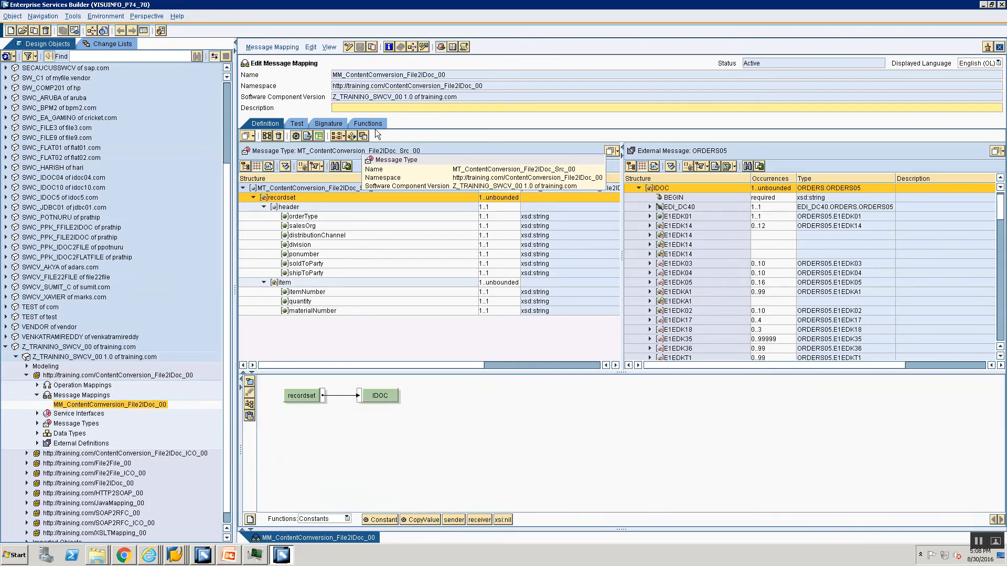
left_click(413, 109)
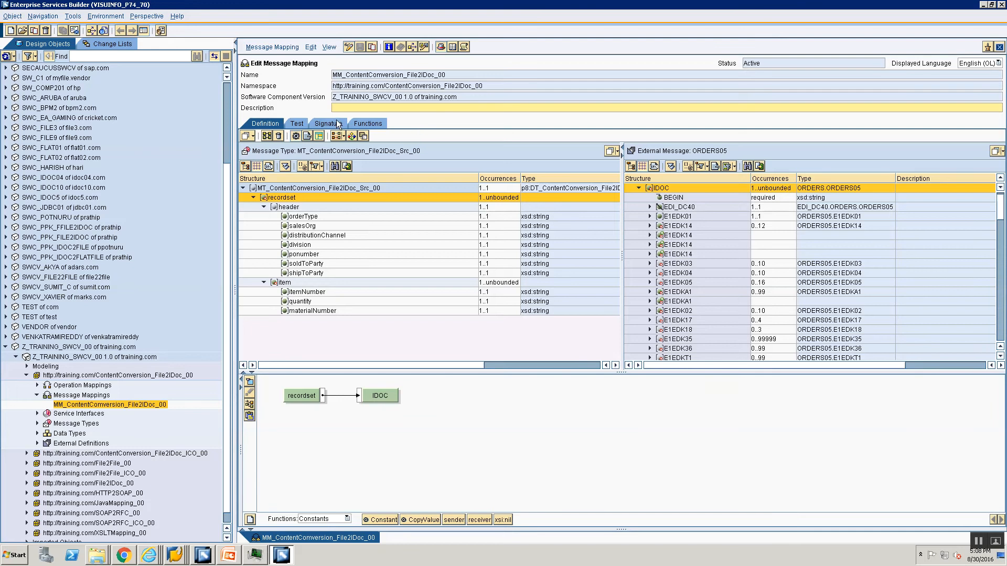
left_click(328, 124)
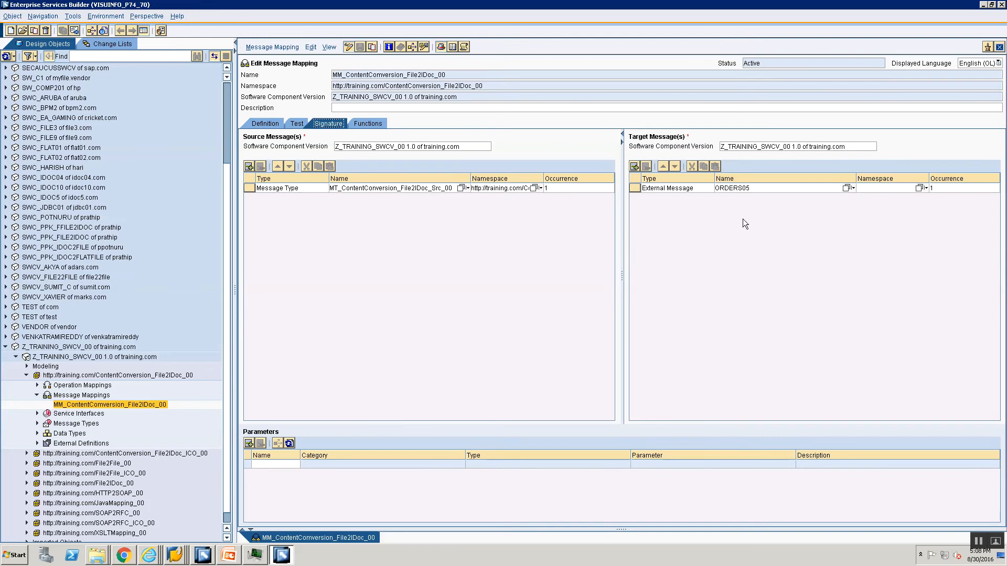
left_click(946, 187)
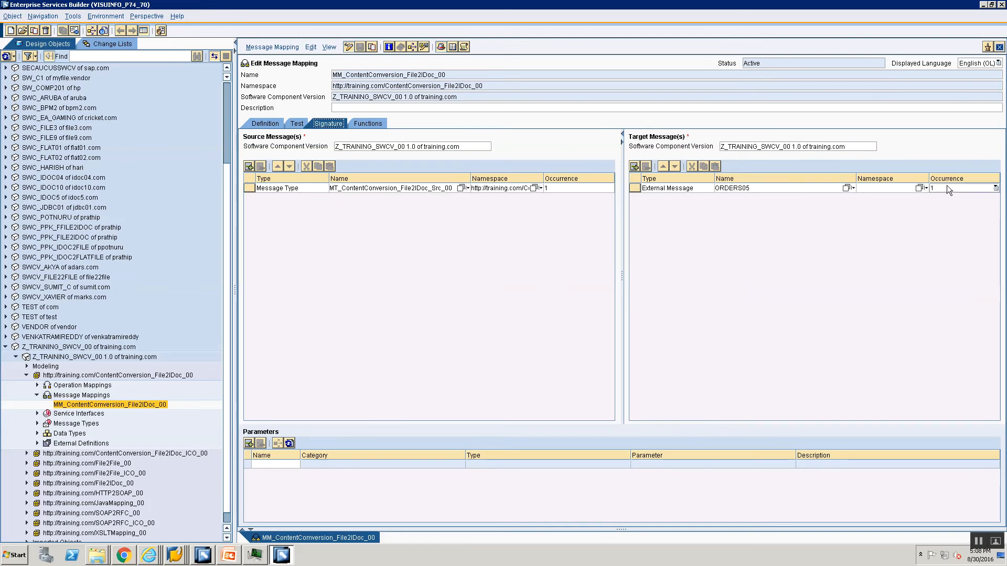
left_click(940, 217)
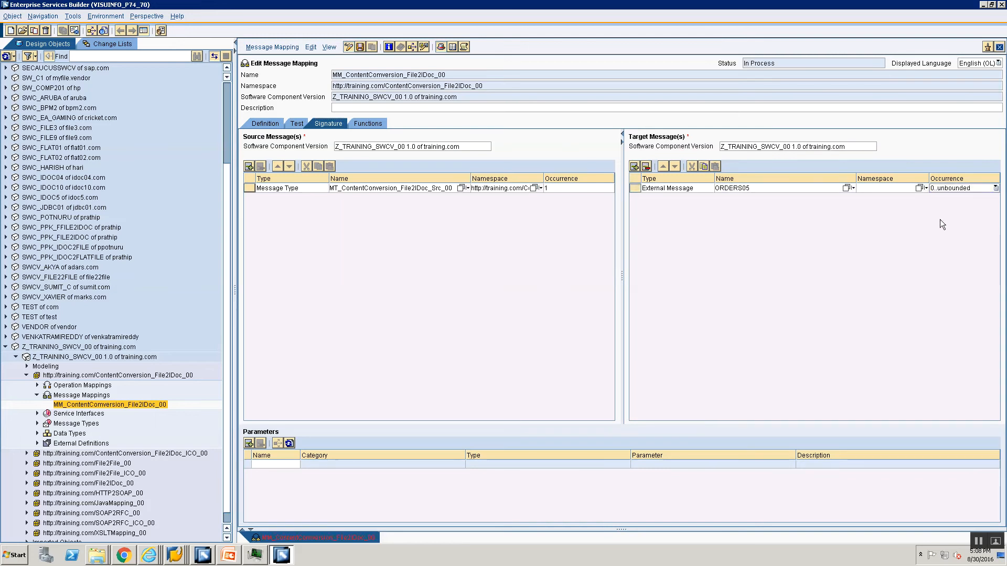
Review the processing log for the mapping definition and close the mapping without saving its changes
left_click(272, 124)
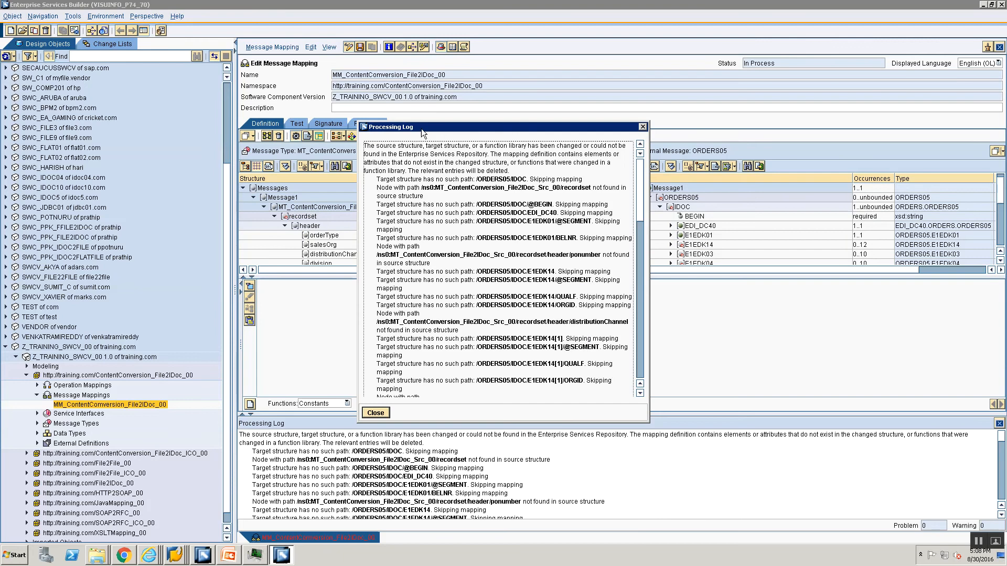
left_click_drag(421, 128, 506, 127)
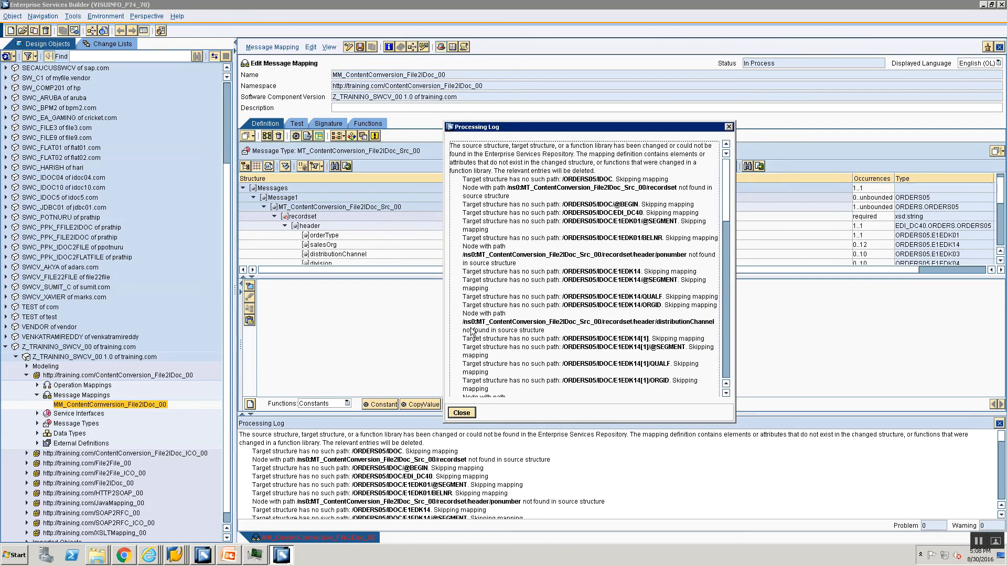
scroll(482, 318, "down", 3)
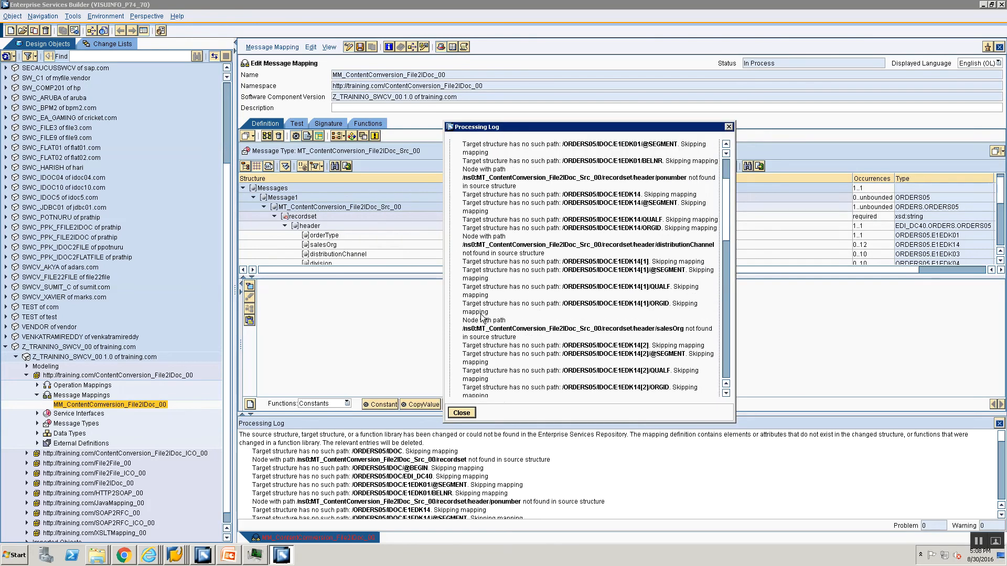
scroll(482, 318, "up", 3)
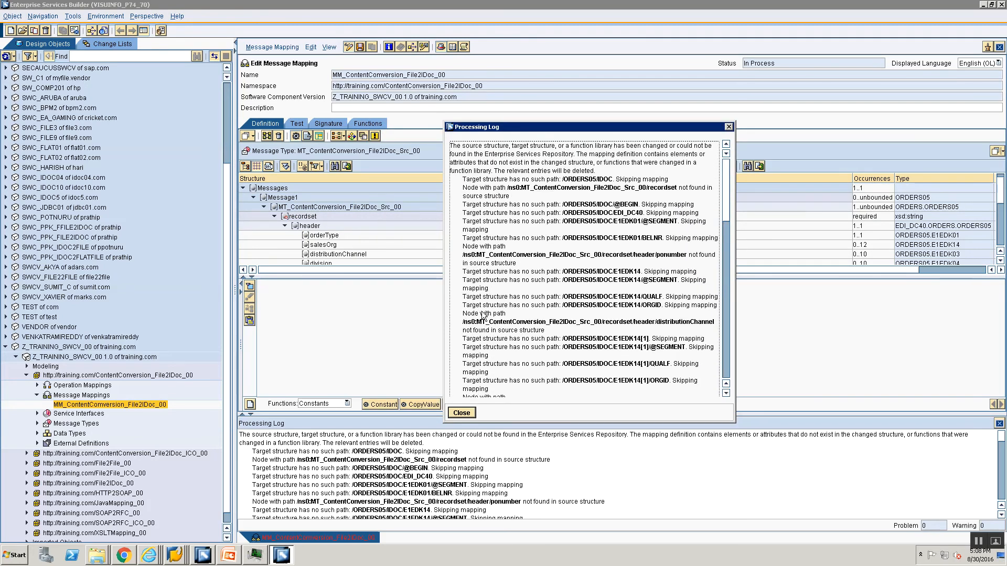
left_click(468, 412)
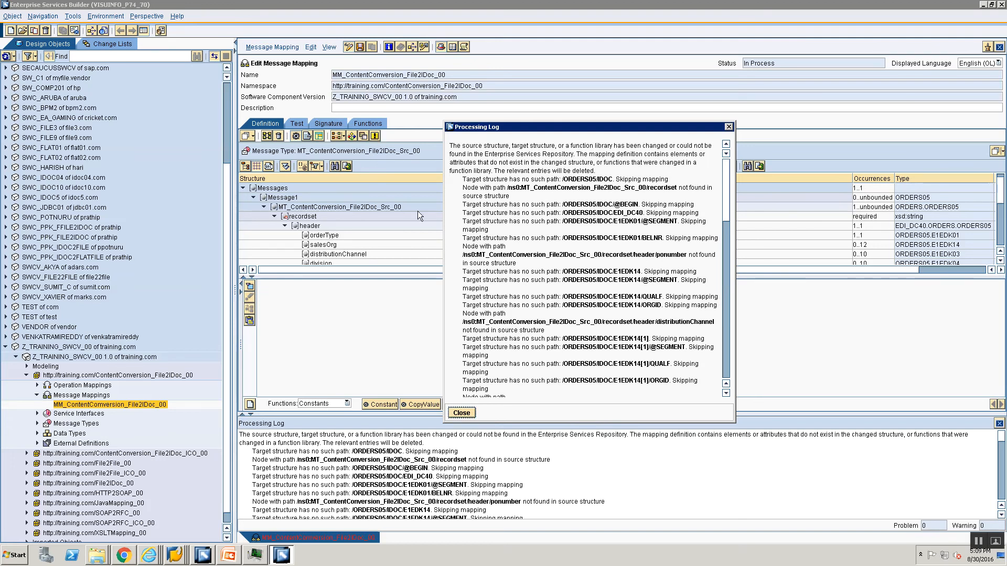
left_click(462, 414)
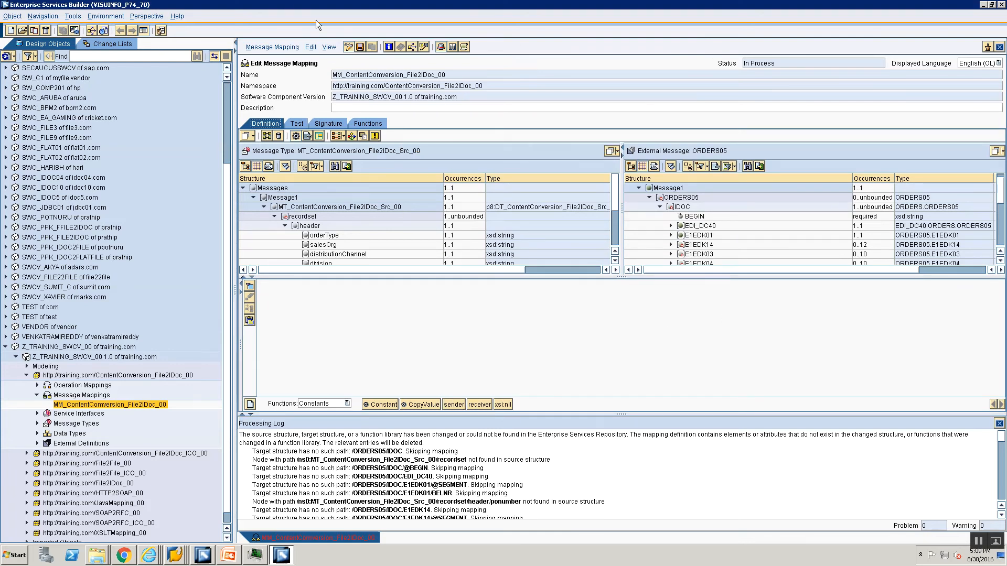
left_click(1000, 47)
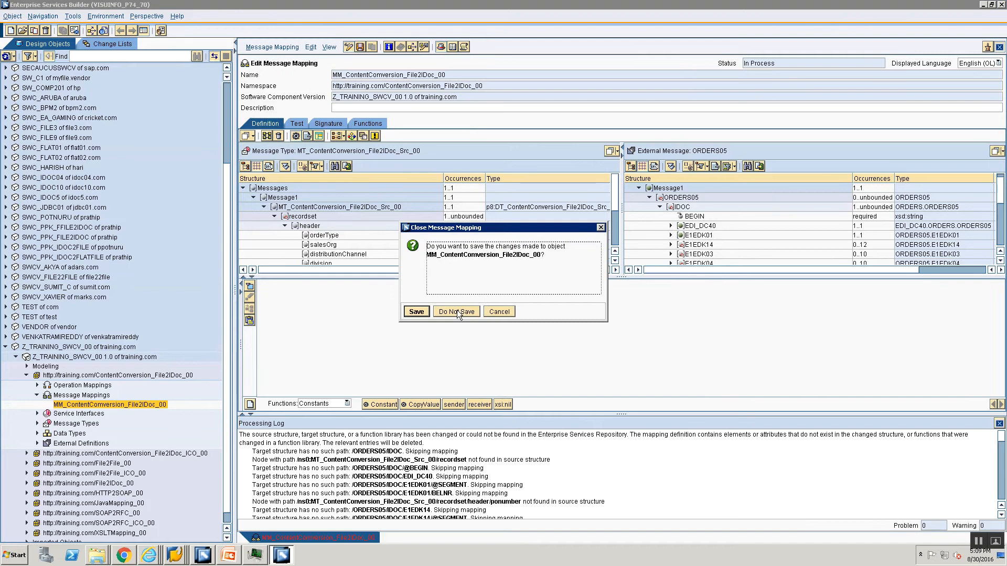
left_click(458, 310)
Reopen MM_ContentComversion_File2IDoc_00 for editing and change the occurrence of its ORDERS05 target message to 0..unbounded in the signature
double_click(74, 405)
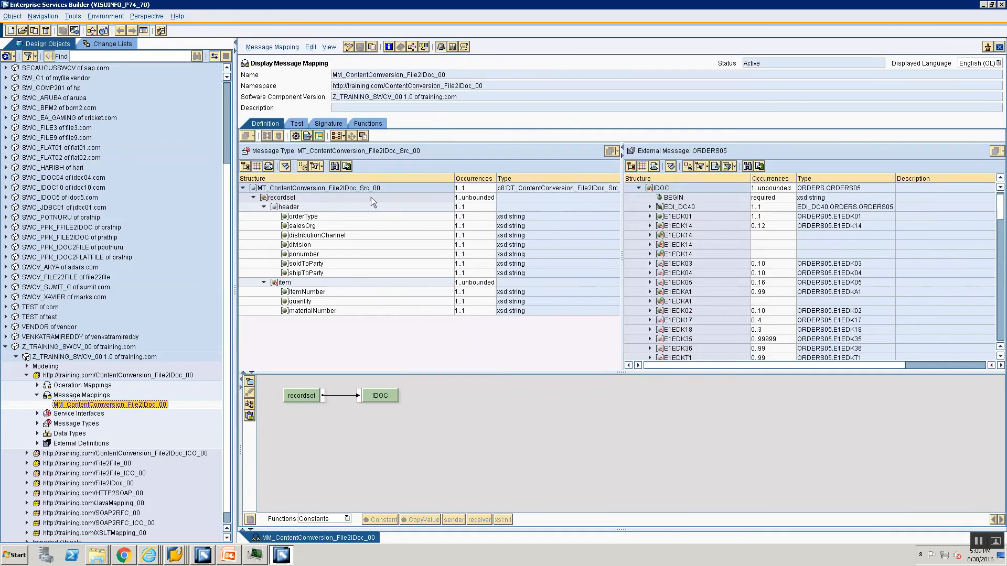
left_click(348, 48)
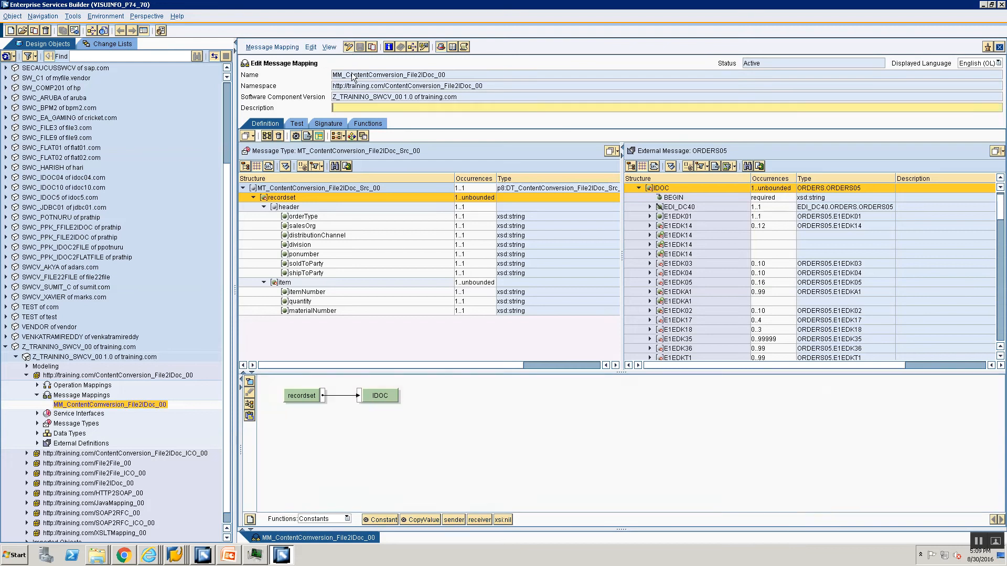
left_click(327, 124)
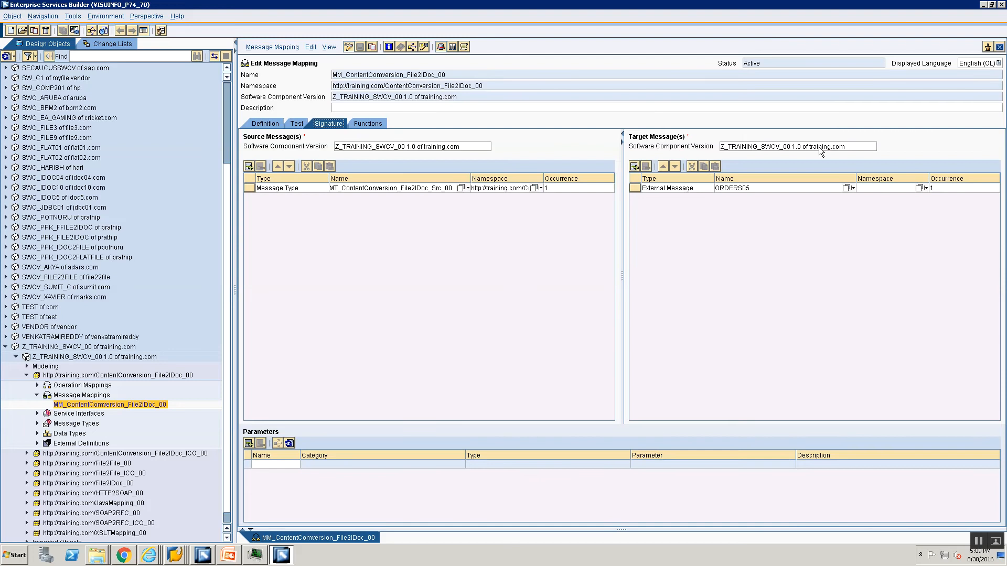
left_click(945, 188)
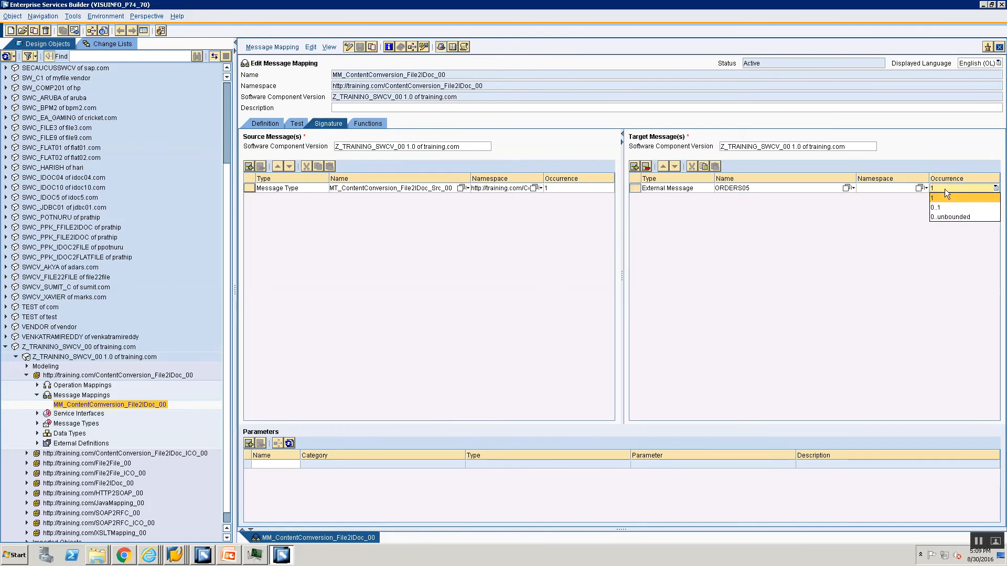
left_click(942, 218)
Dismiss the definition's processing log and move the missing /ORDERS05/IDOC and source recordset fields to the matching IDOC and recordset nodes
left_click(265, 123)
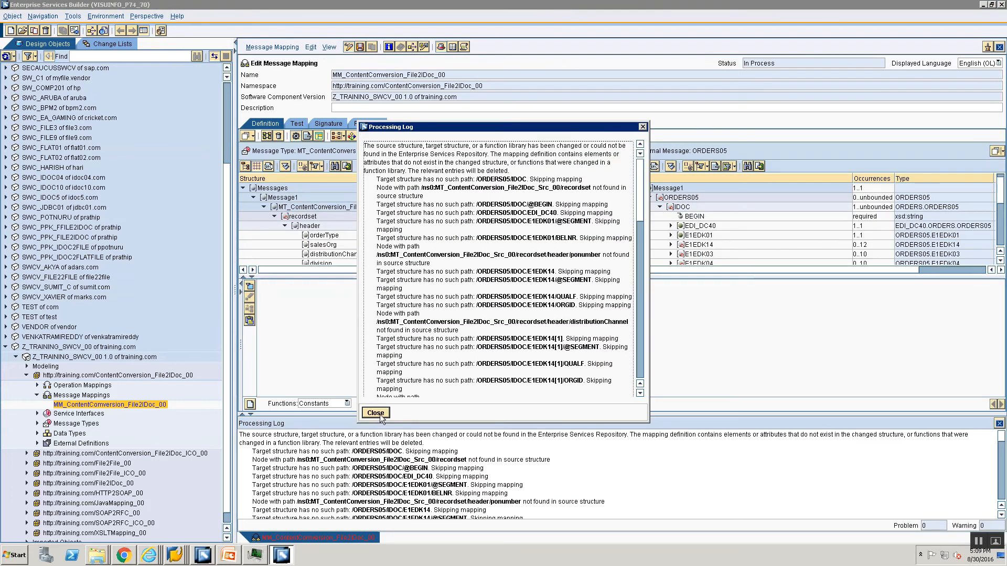
left_click(380, 414)
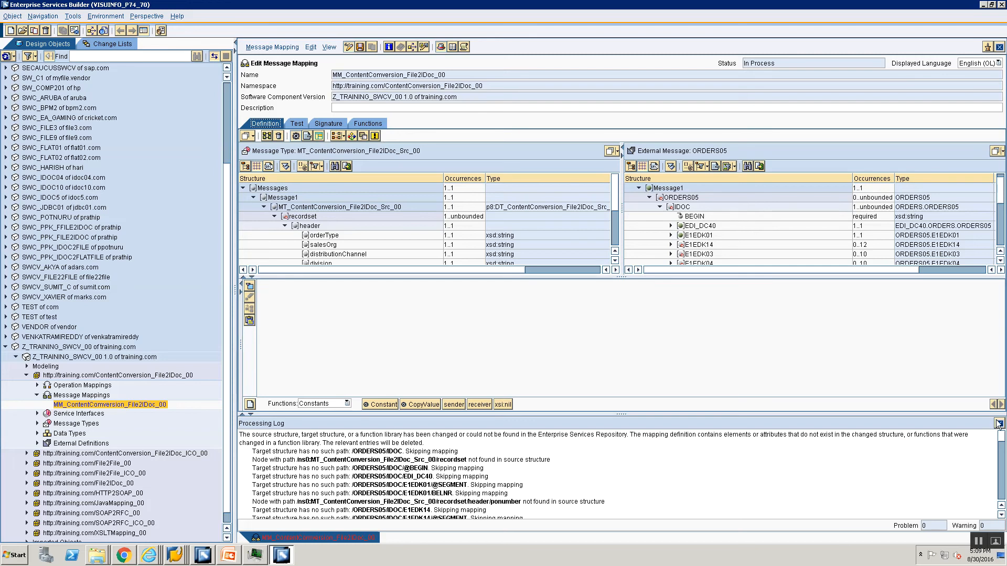
left_click(375, 136)
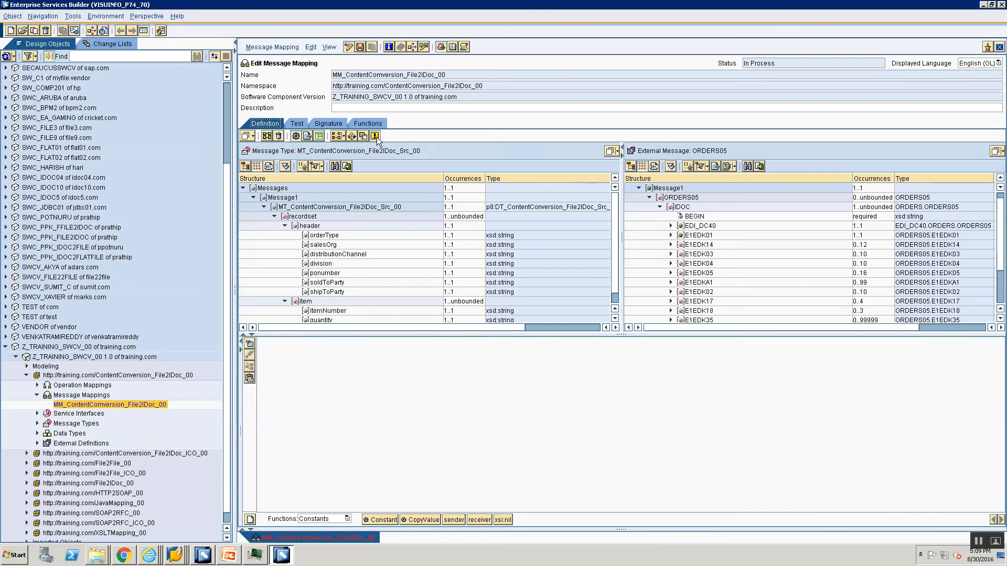
left_click(376, 137)
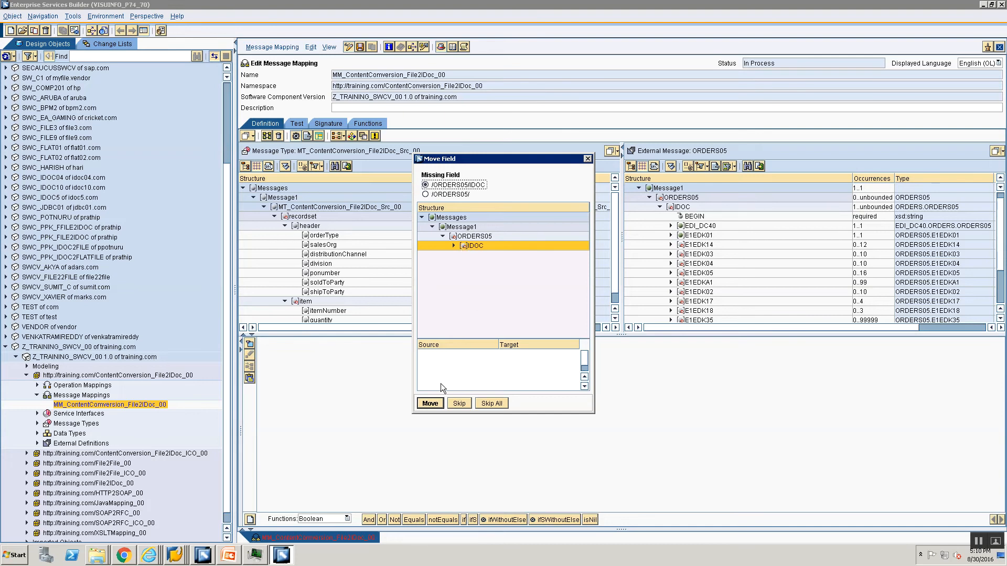
left_click(430, 403)
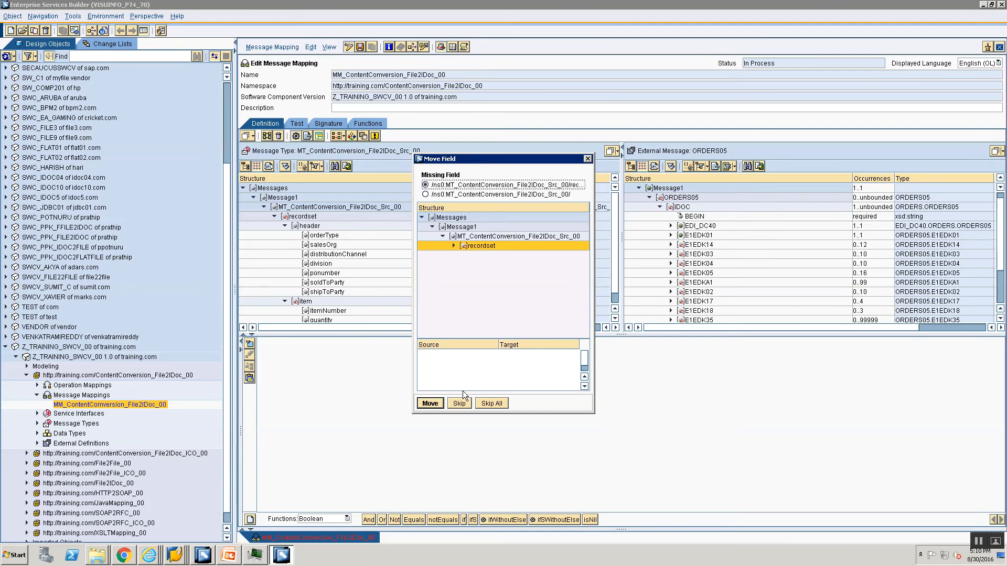
left_click(431, 404)
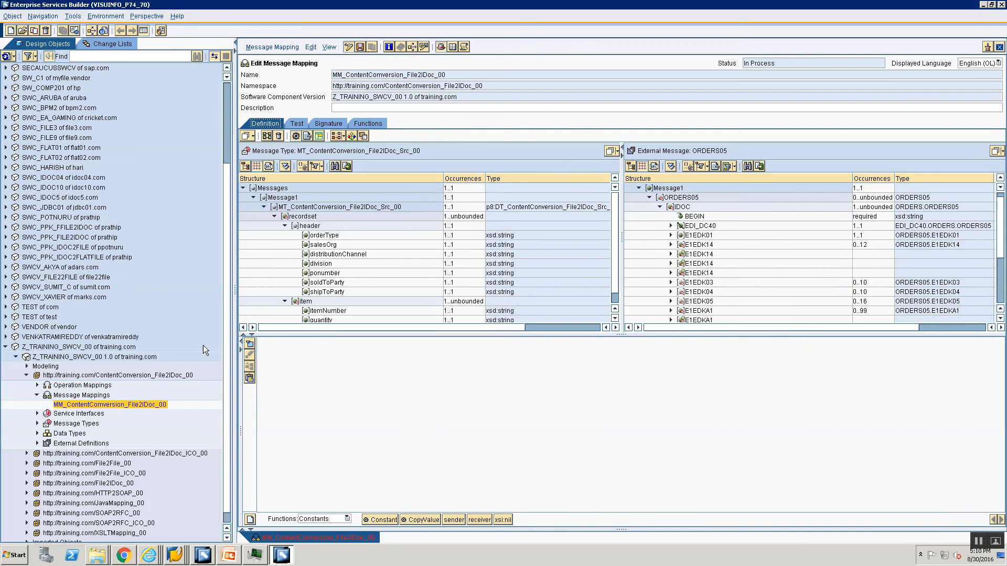
left_click(694, 245)
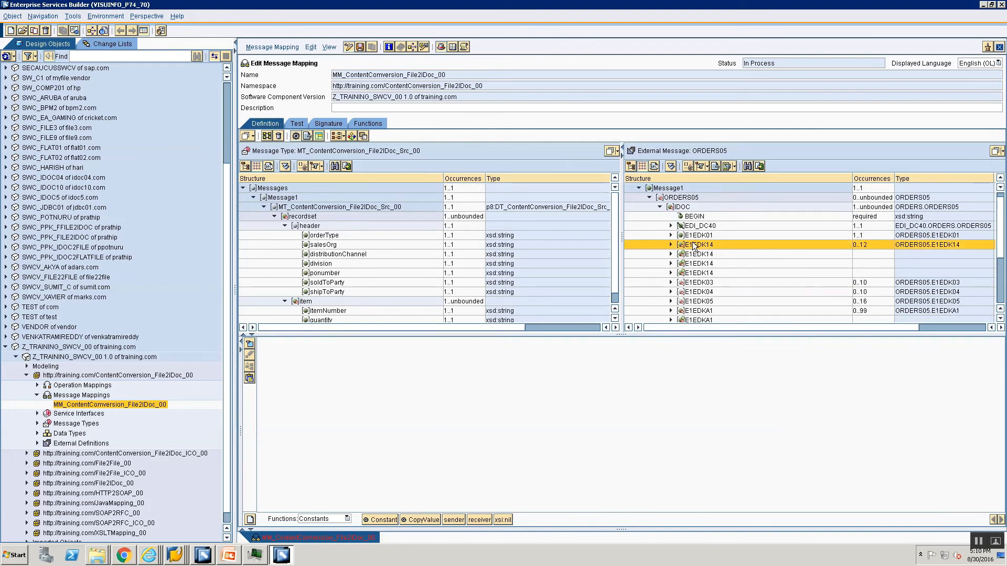
Check the field mappings of the target E1EDK01 and E1EDK14 segments and return the message mapping to display mode without saving the changes
left_click(693, 236)
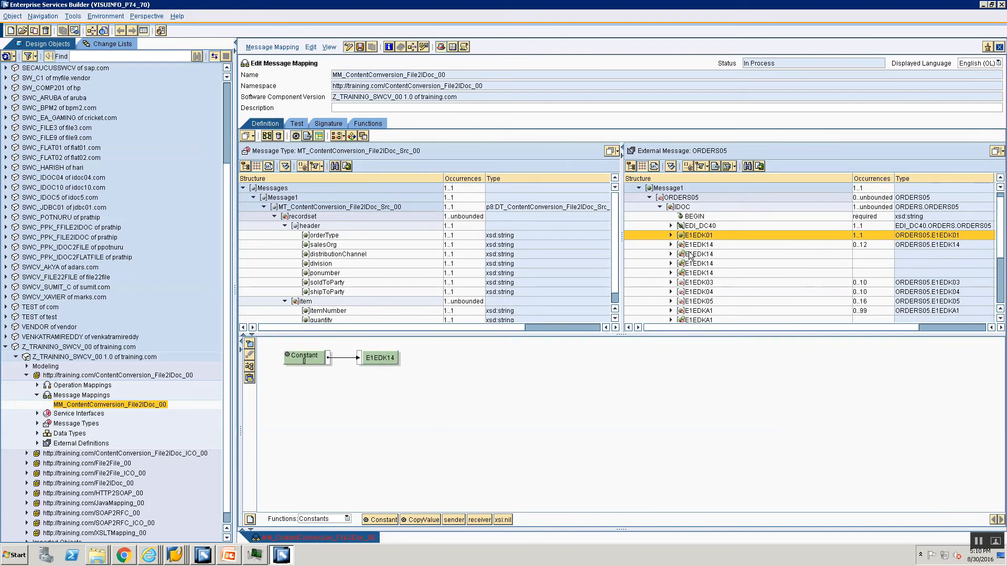
left_click(689, 255)
left_click(698, 274)
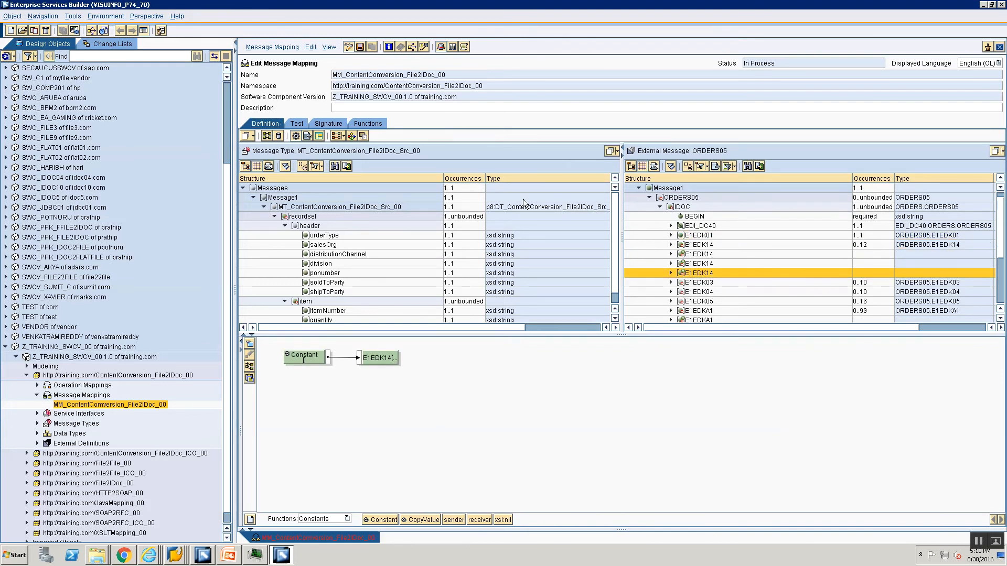
left_click(349, 47)
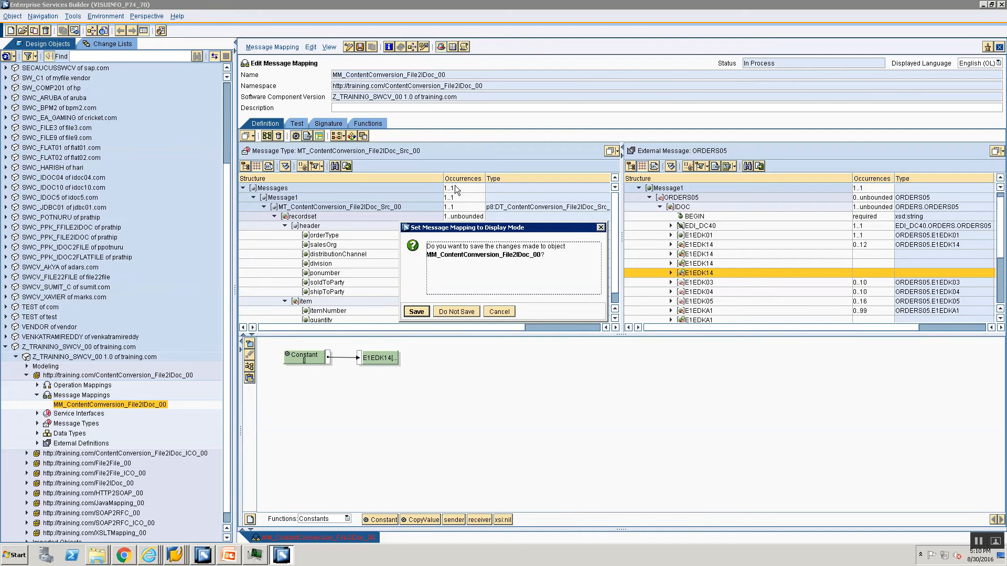
left_click(457, 312)
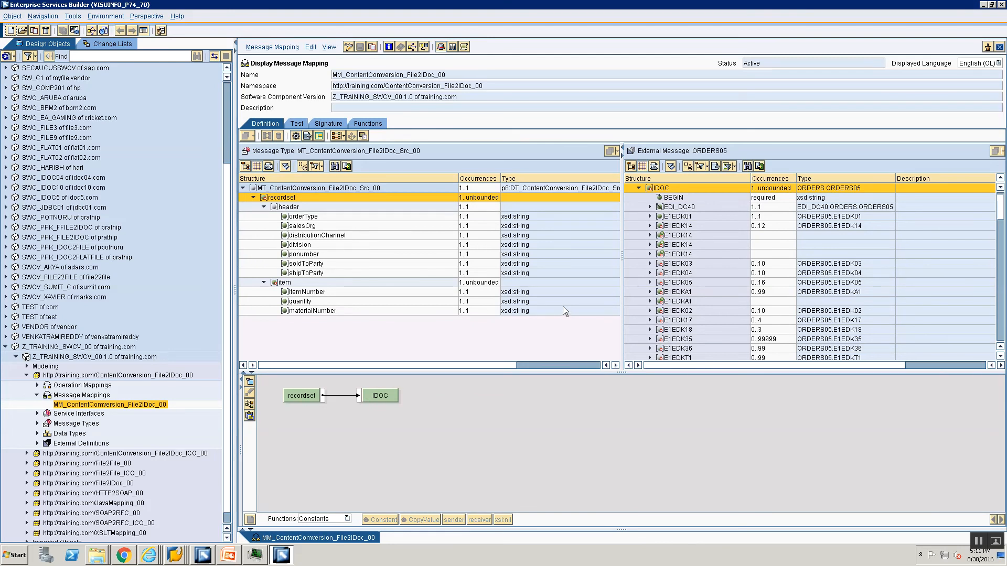
Switch to the SAP PO_MappingOverview.pptx presentation in PowerPoint and run the slide show from slide 32 to Refactoring Message Mapping (2 of 3)
left_click(229, 555)
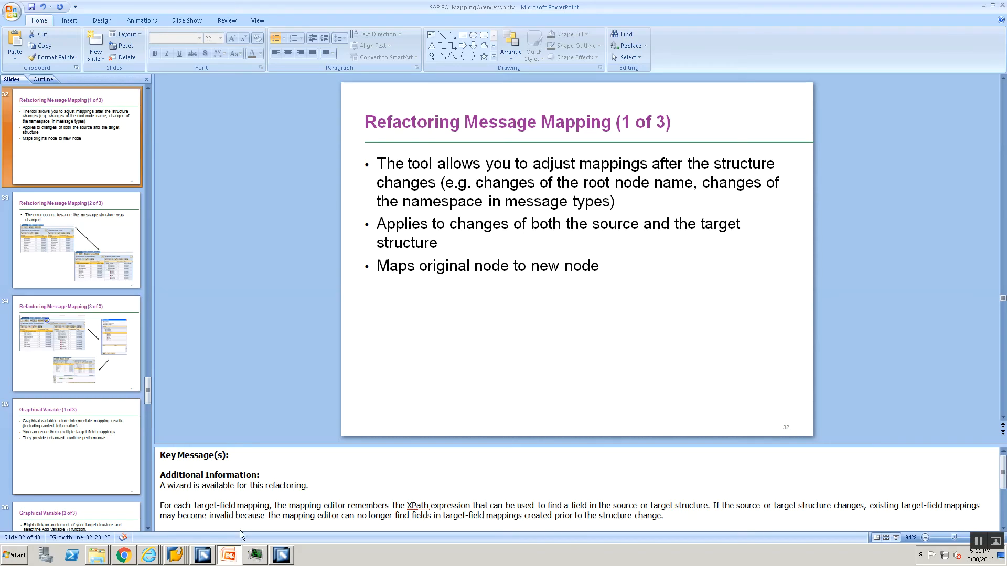
left_click(897, 539)
key("Right")
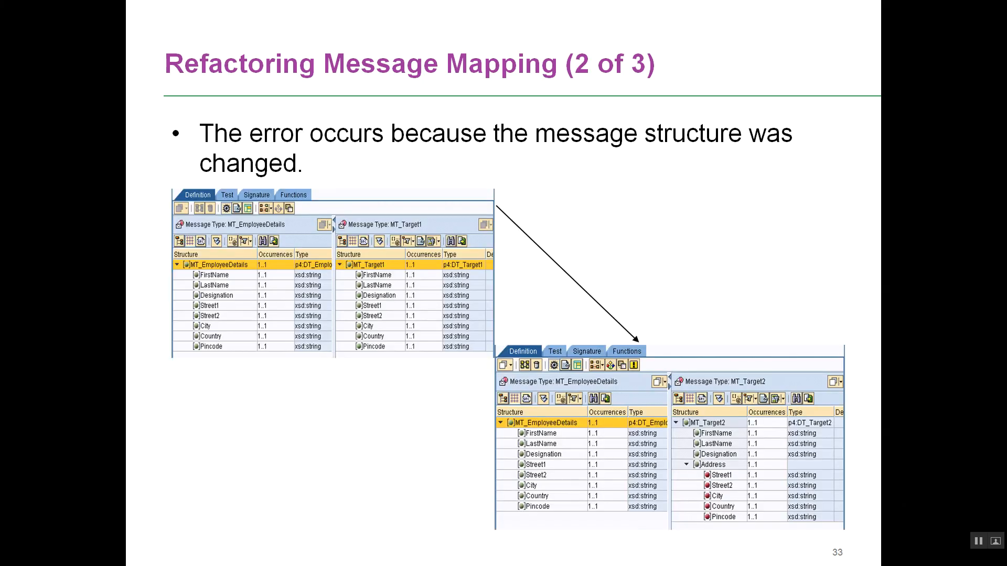
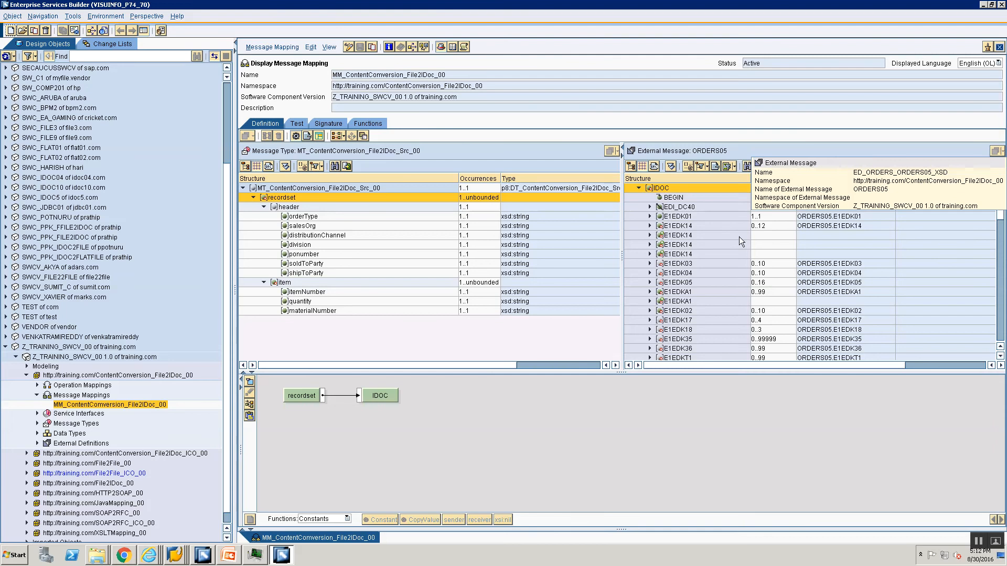
left_click(999, 47)
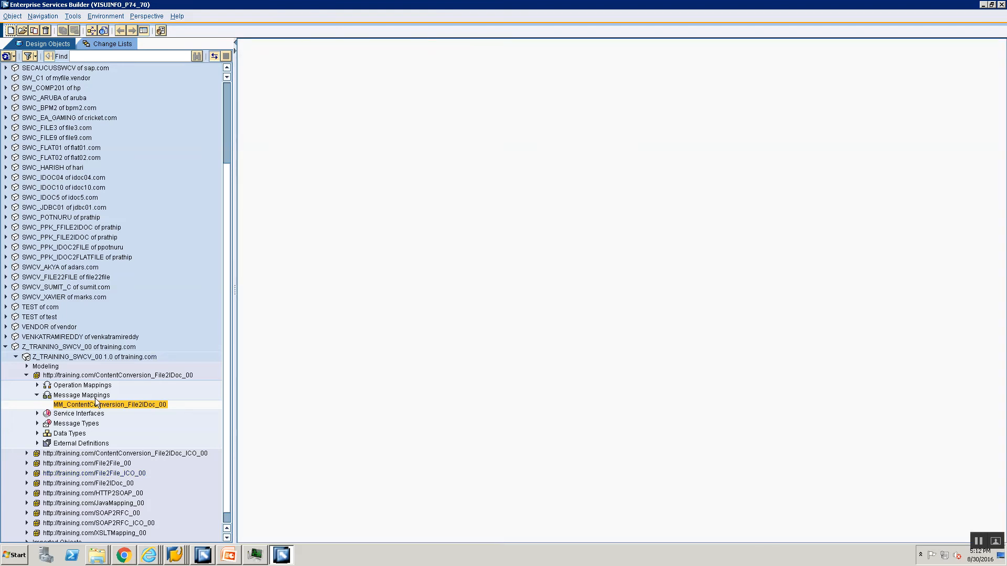
scroll(96, 398, "down", 1)
left_click(26, 363)
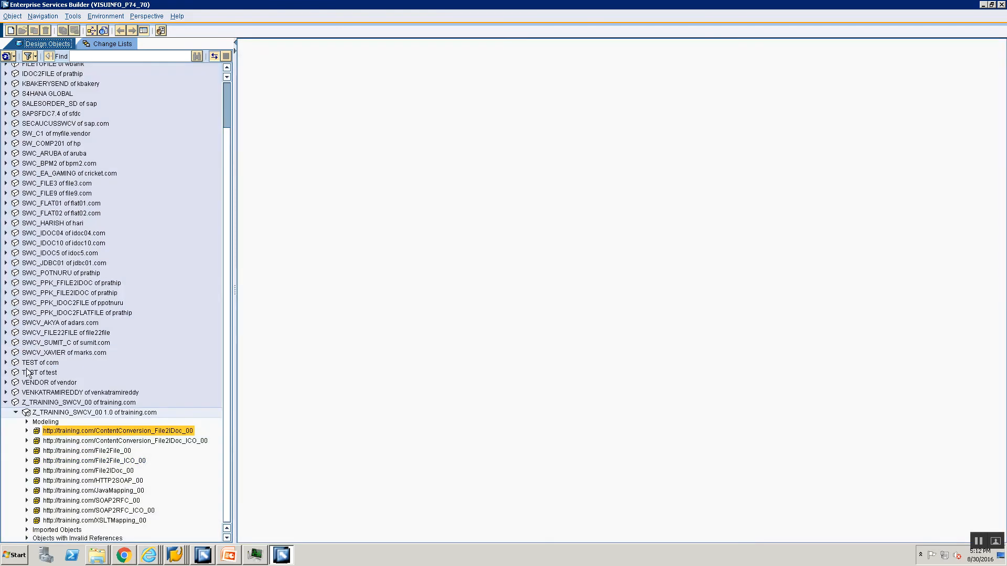
left_click(26, 491)
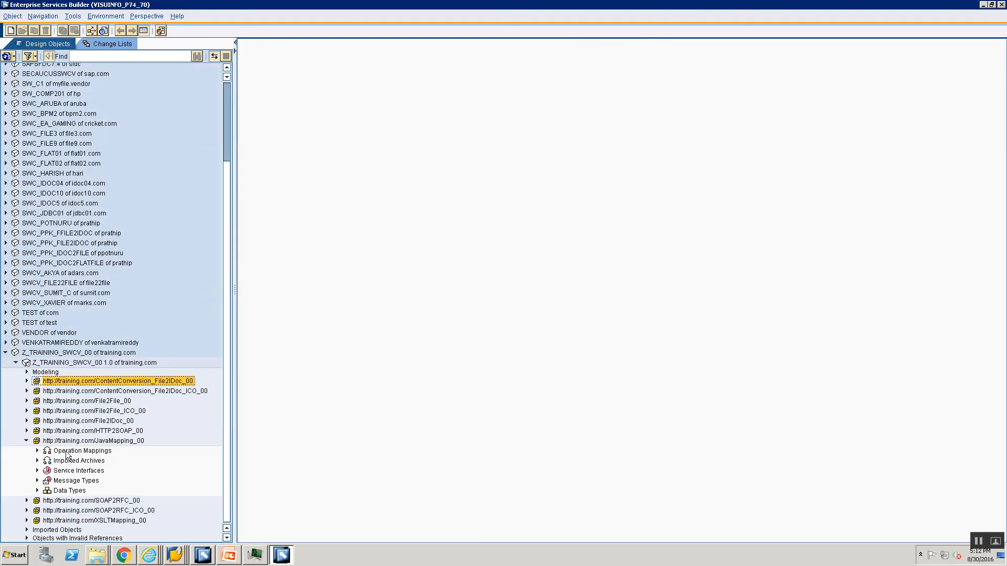
Create a message mapping named MM_VariableDemo in the JavaMapping_00 namespace
left_click(67, 452)
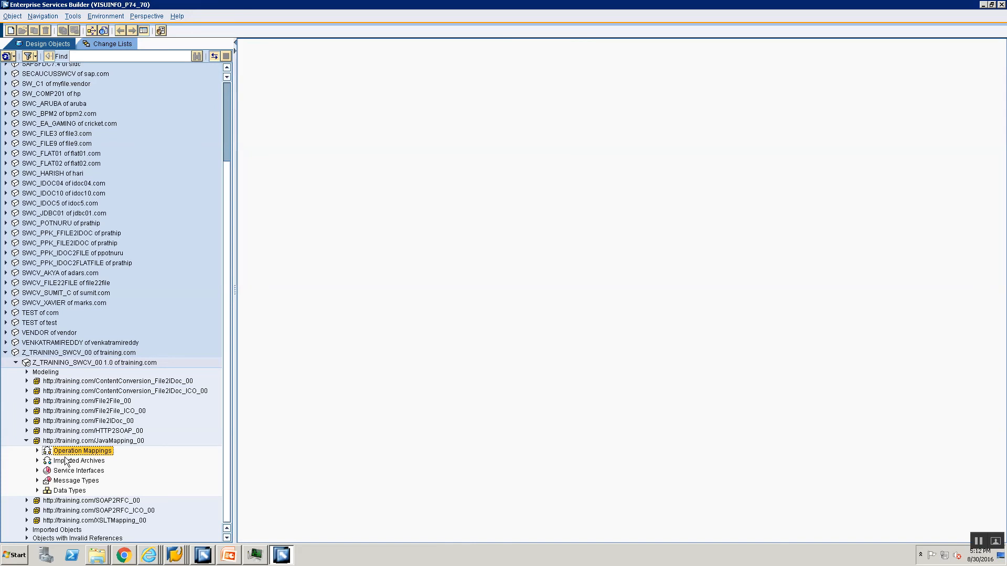
right_click(68, 453)
left_click(79, 459)
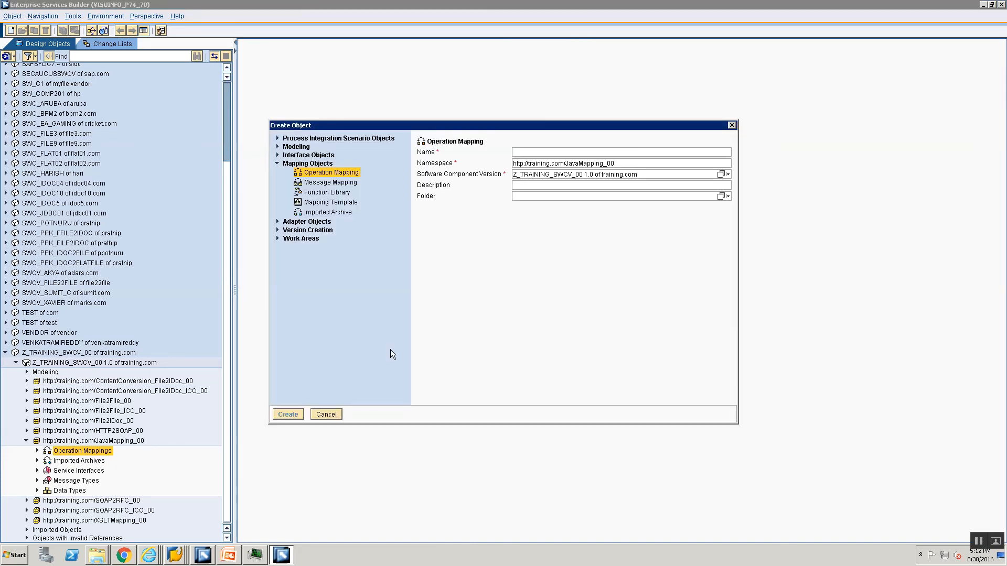
left_click(329, 182)
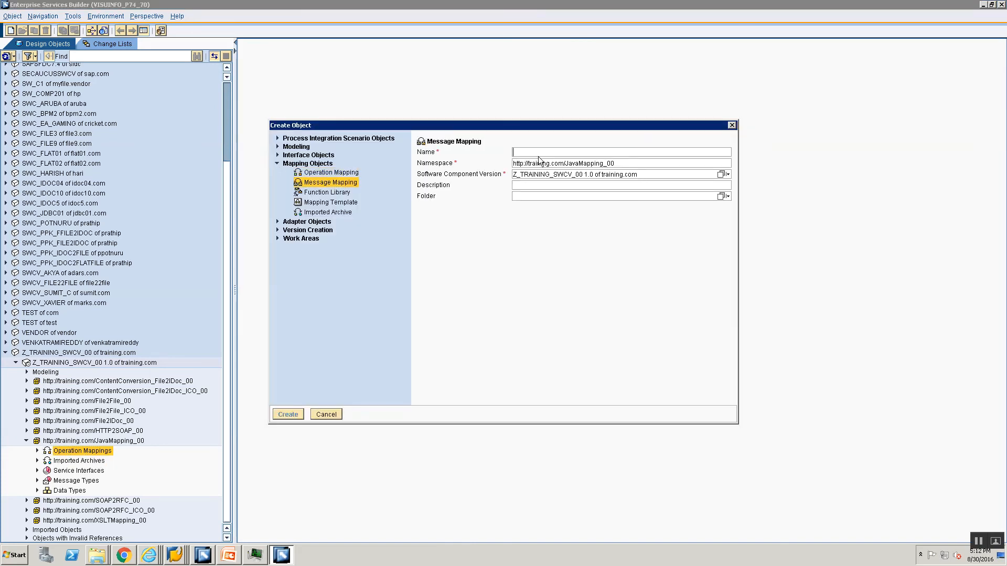
left_click(556, 152)
type("MM")
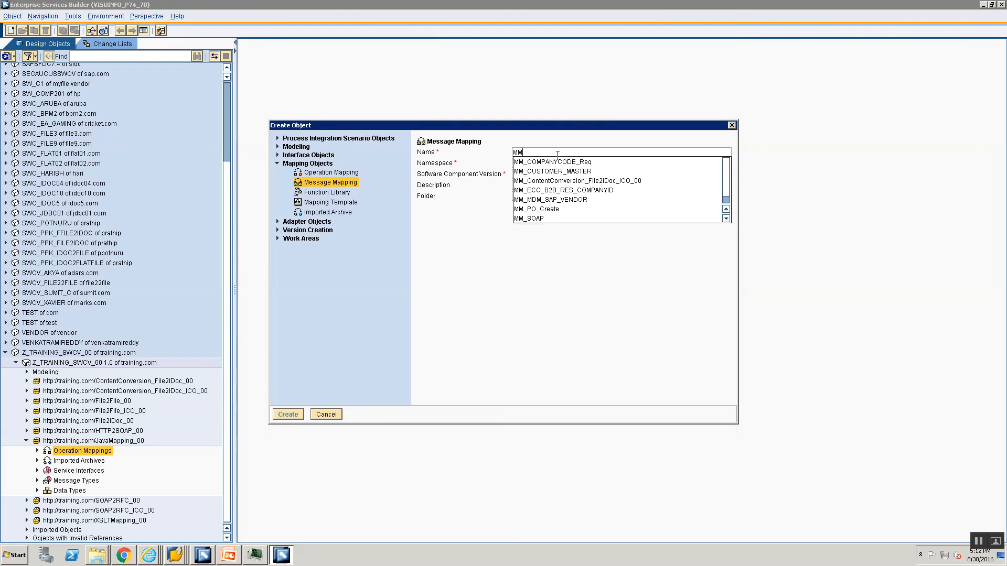
type("_Variabl")
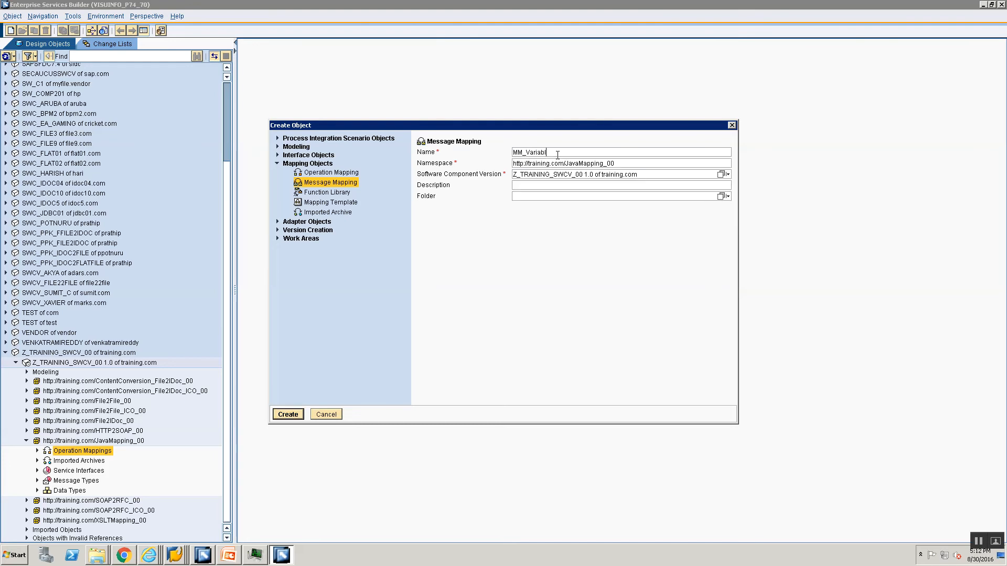
type("eDemo")
key("Return")
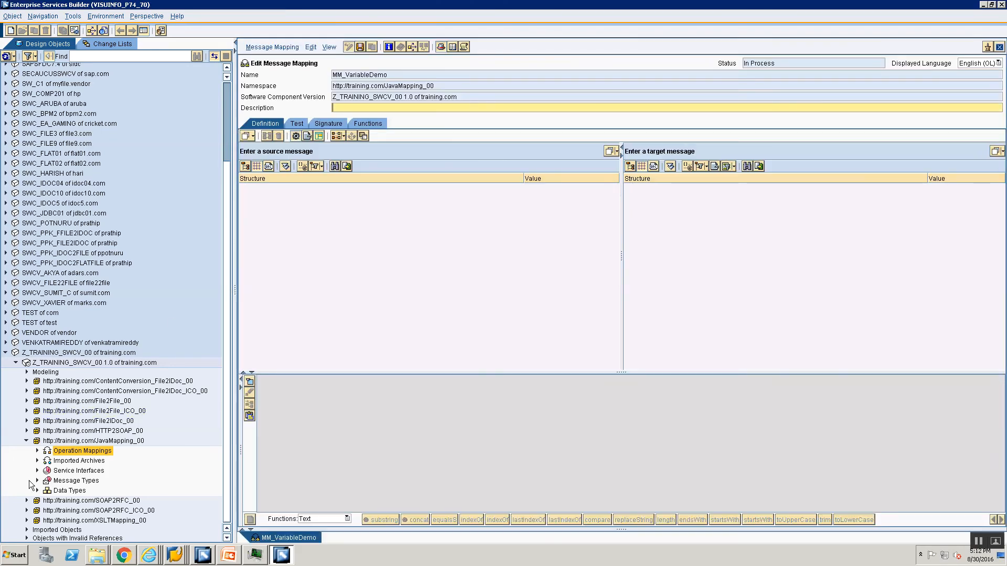
Assign message type MT_Src as the source message and MT_Tgt as the target message of the mapping
left_click(37, 480)
left_click(66, 473)
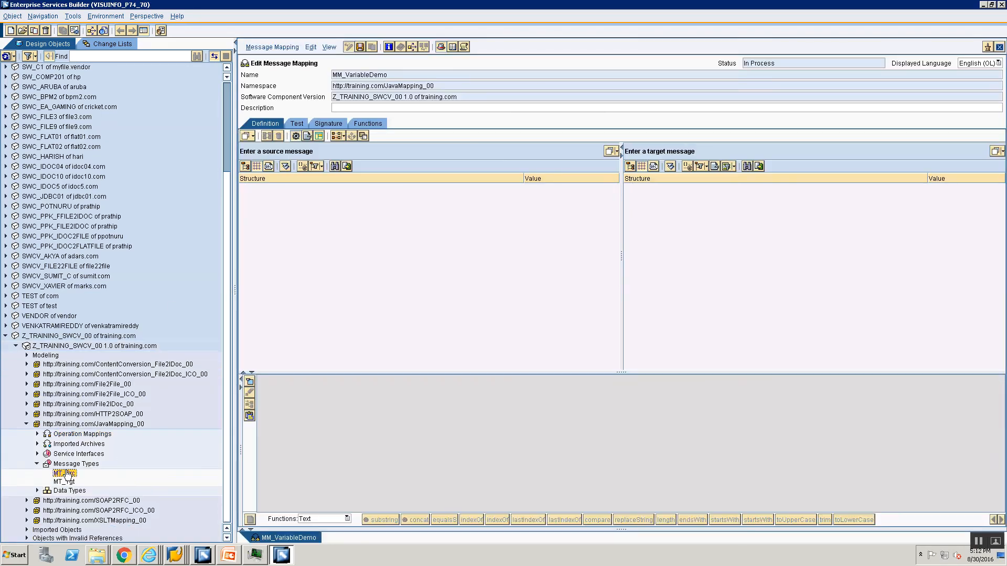
left_click_drag(66, 475, 449, 148)
left_click(62, 482)
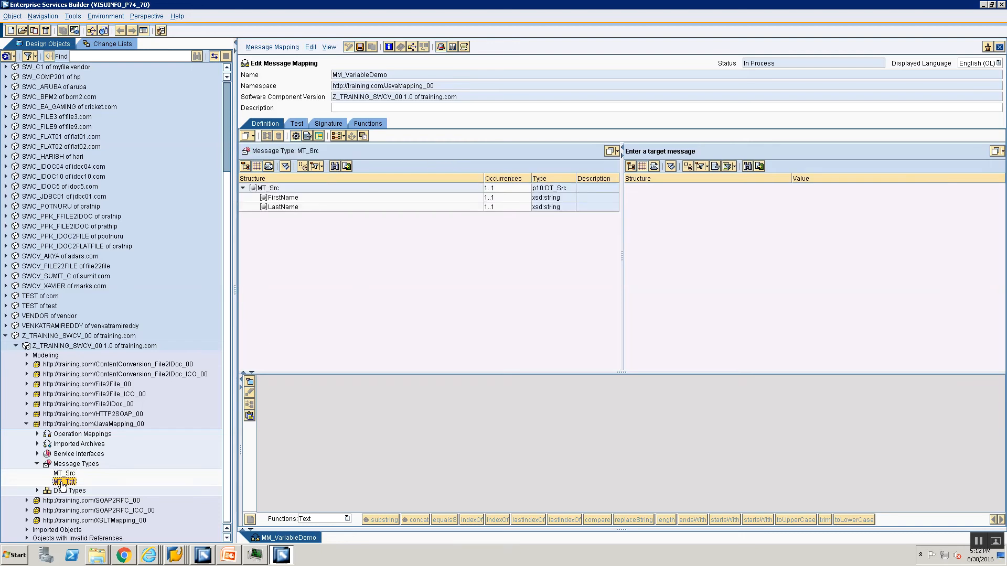
left_click_drag(61, 483, 732, 208)
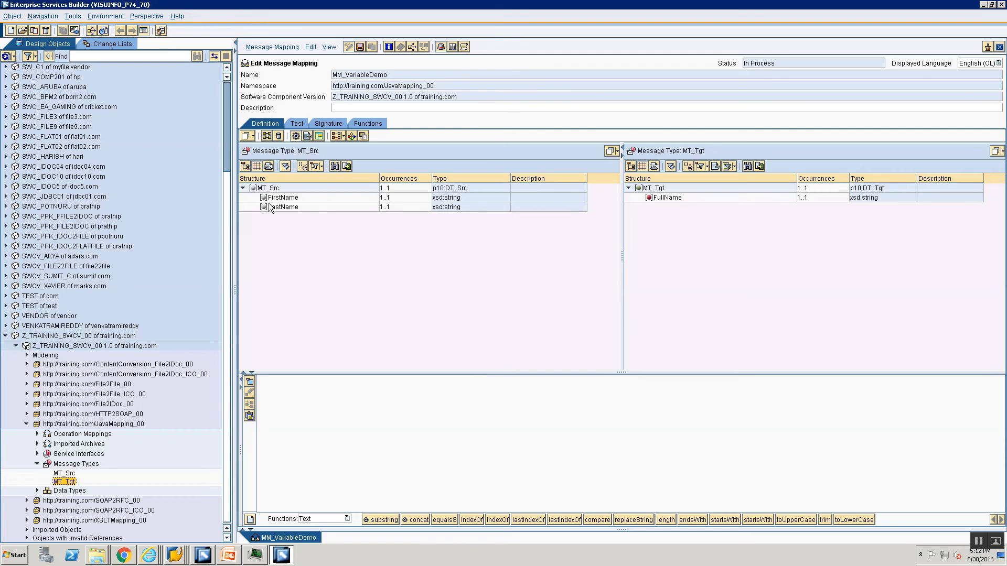
Add a variable named var under the target MT_Tgt node
left_click(659, 188)
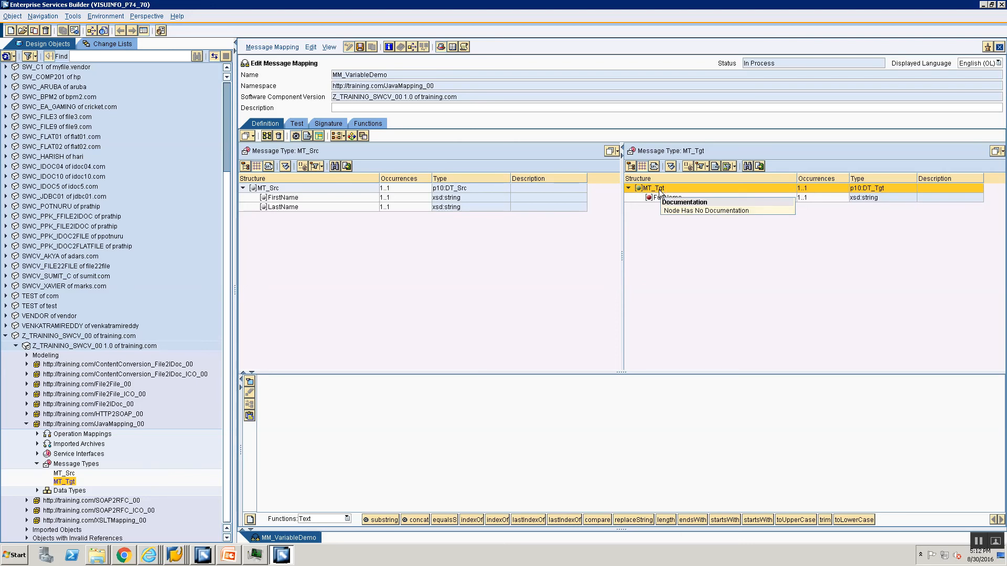
right_click(657, 192)
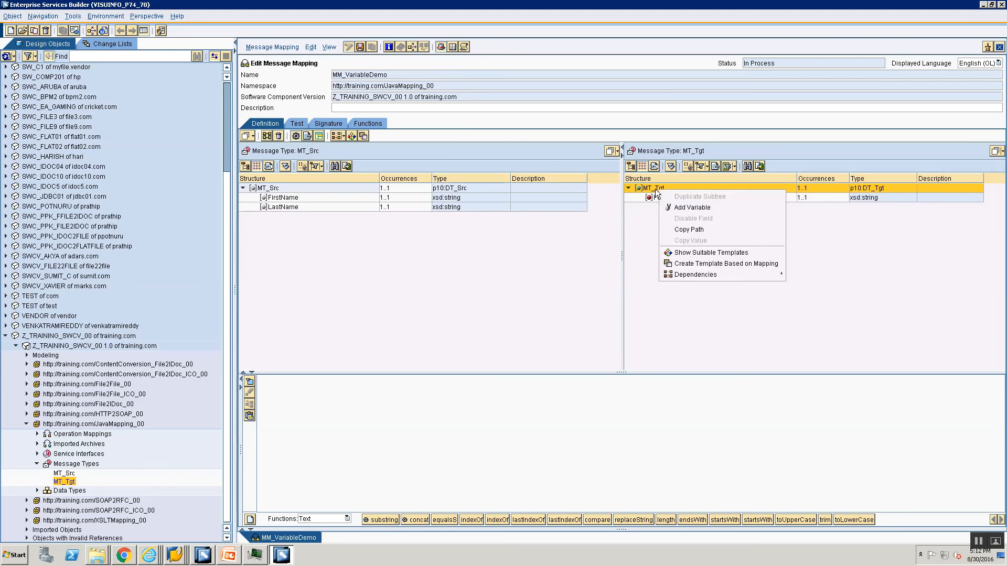
left_click(655, 189)
right_click(655, 189)
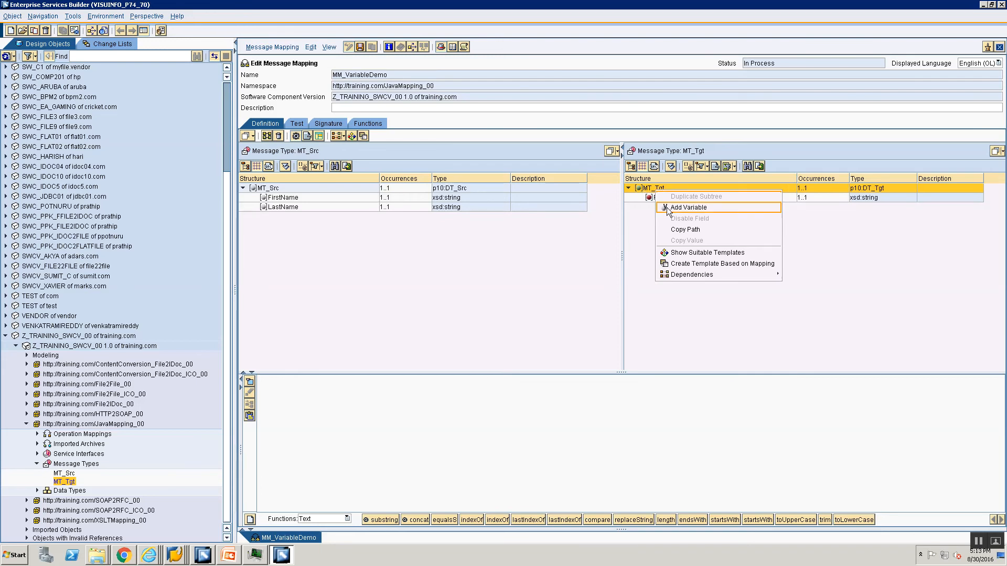
left_click(651, 191)
right_click(651, 191)
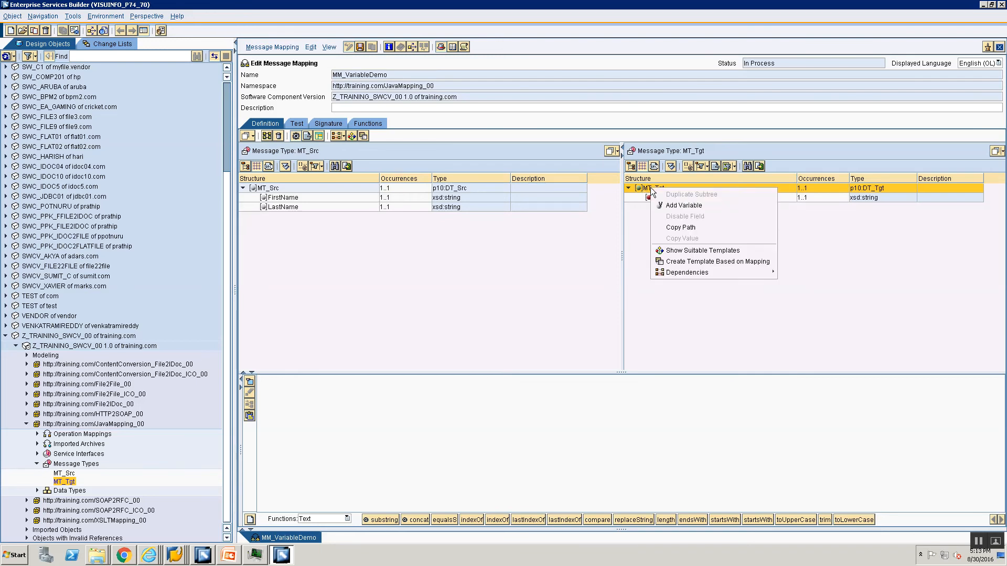
left_click(691, 205)
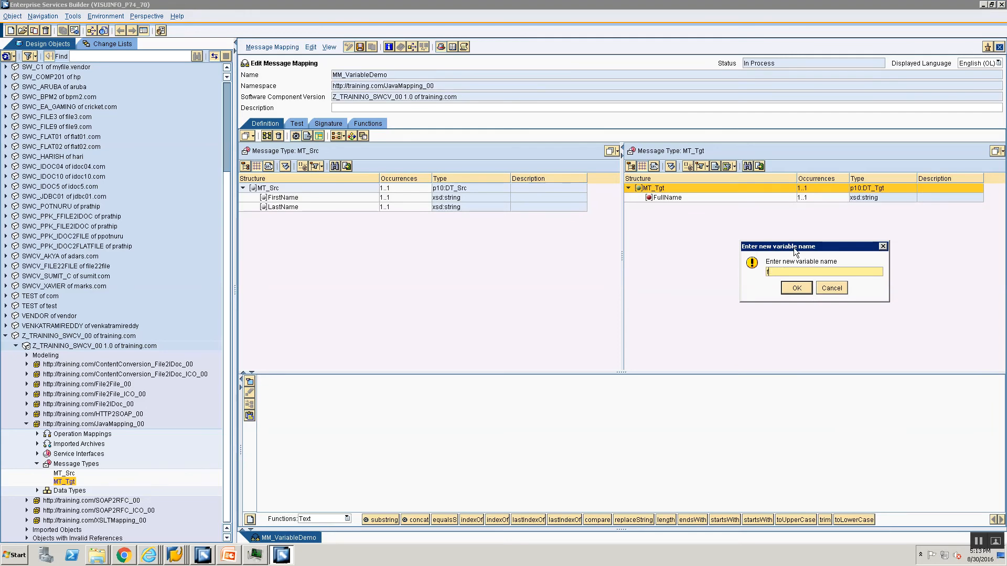
type("var")
key("Return")
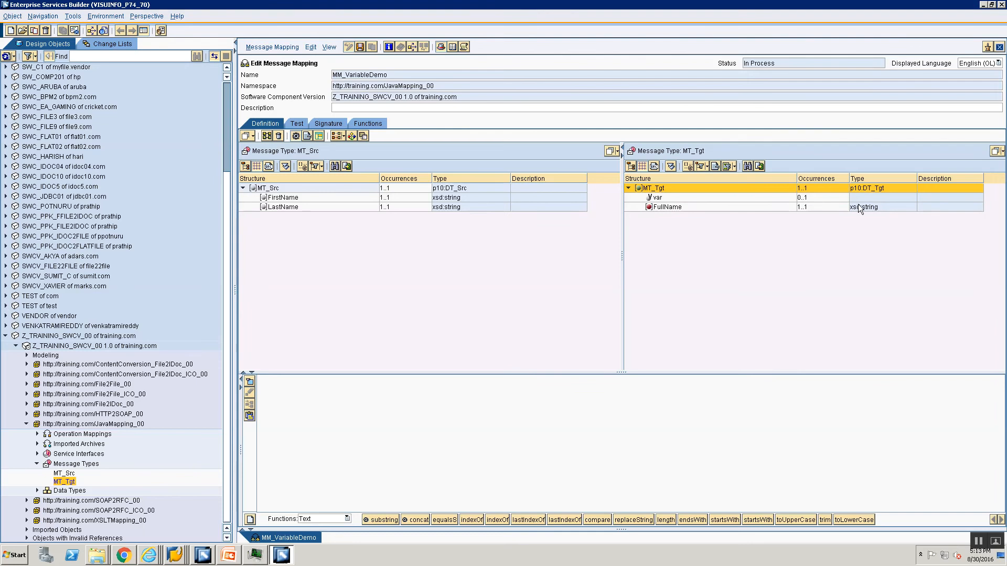
Delete the var variable from the target structure
left_click(688, 197)
right_click(688, 197)
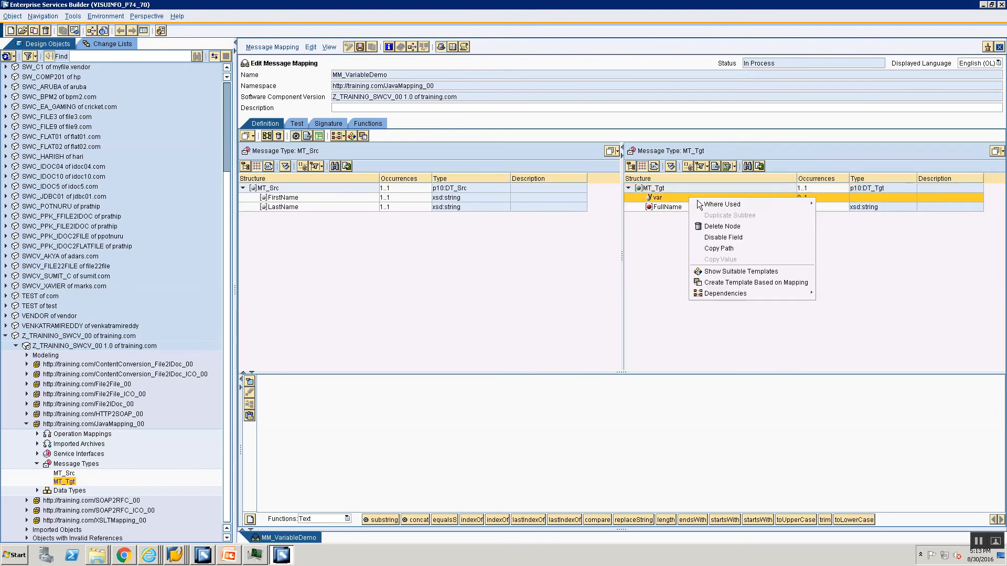
left_click(708, 226)
Add a variable named var_fullname under the target MT_Tgt node
left_click(647, 186)
right_click(649, 187)
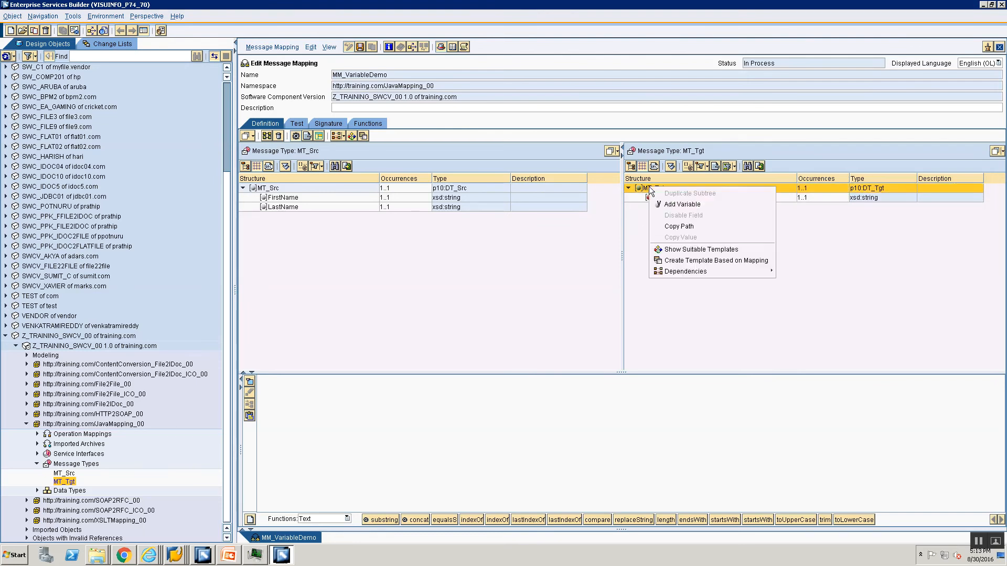
left_click(677, 204)
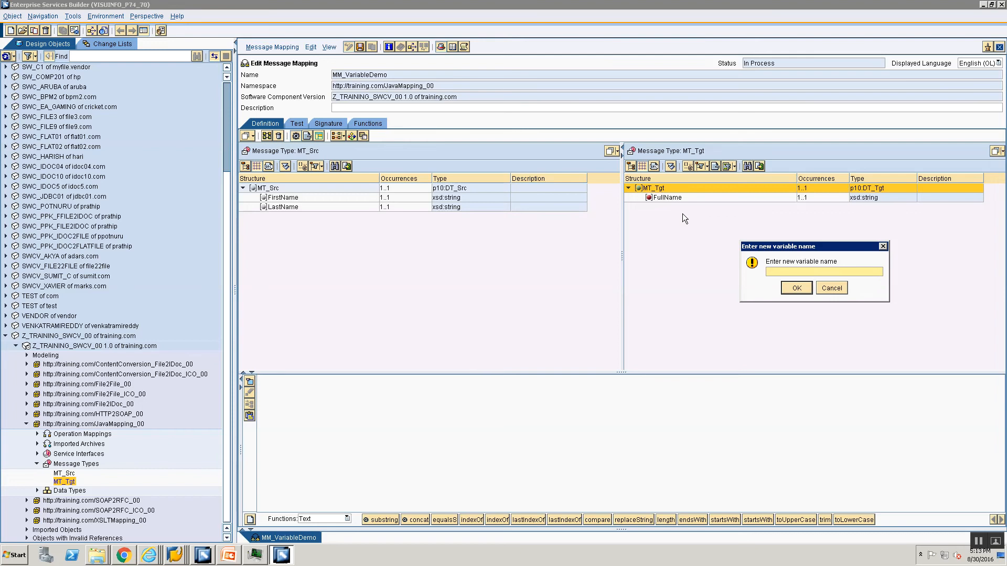
type("var_fullname")
key("Return")
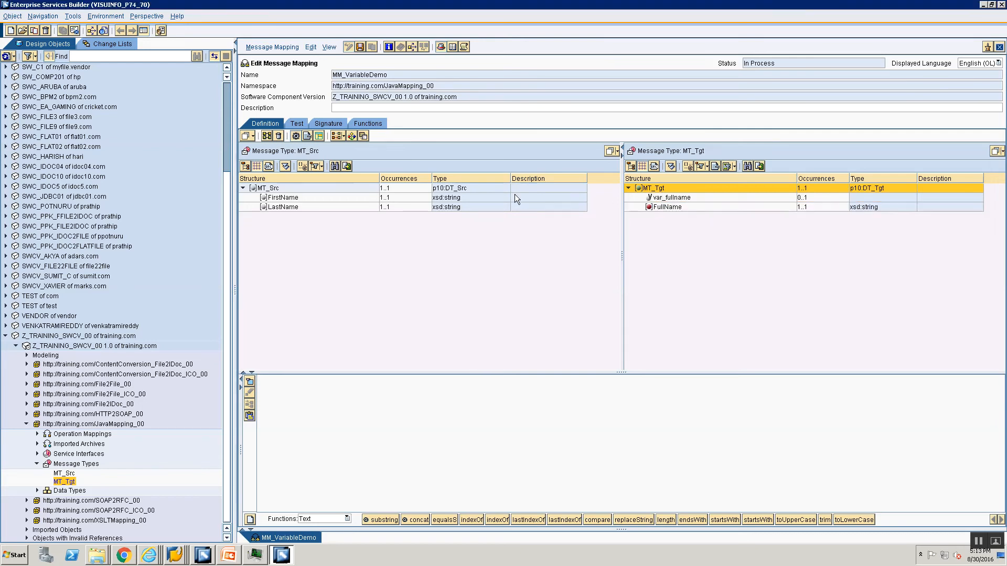
Map the source FirstName and LastName fields through a concat function to the var_fullname variable and arrange the mapping layout
double_click(666, 198)
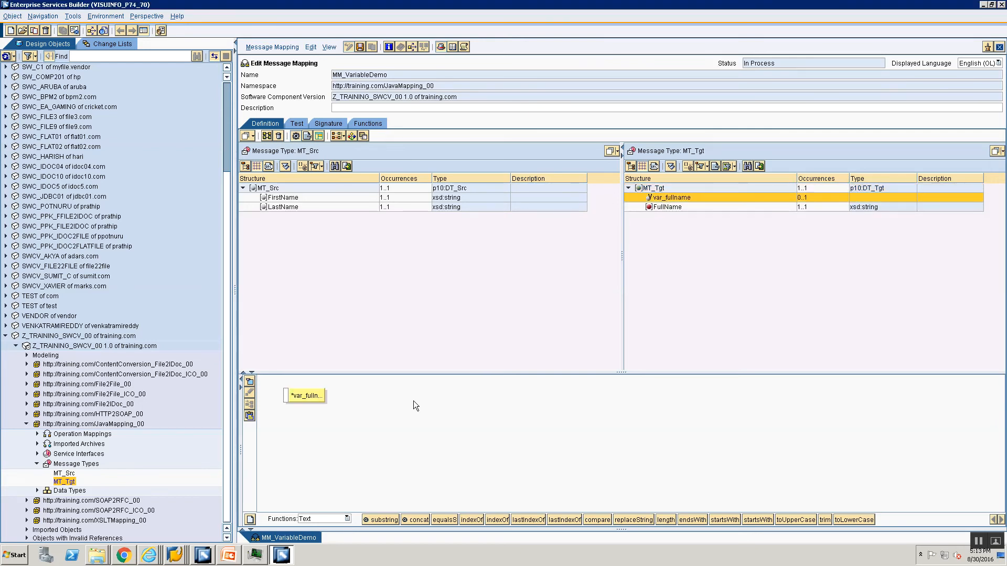
left_click_drag(317, 396, 568, 424)
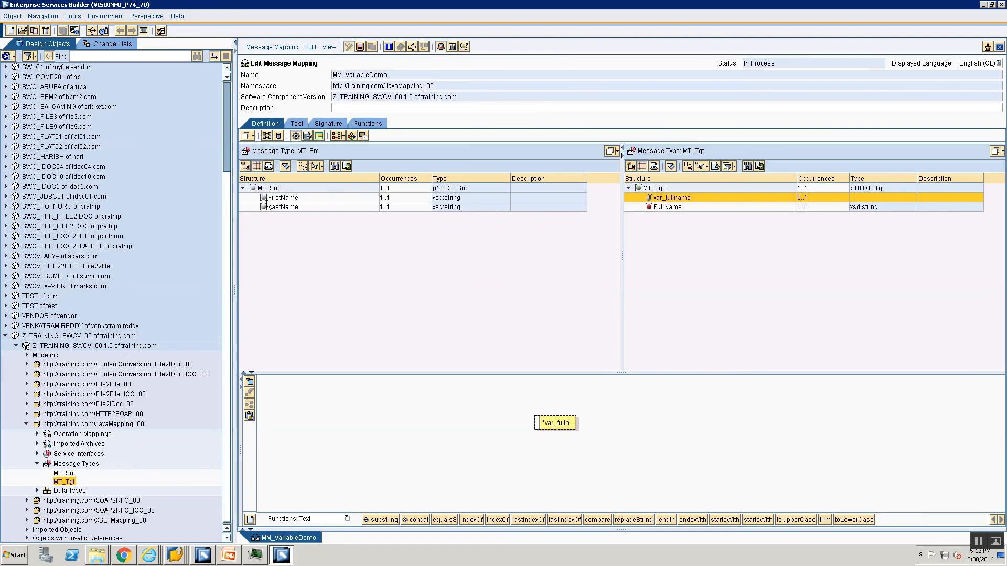
double_click(270, 199)
left_click(270, 207)
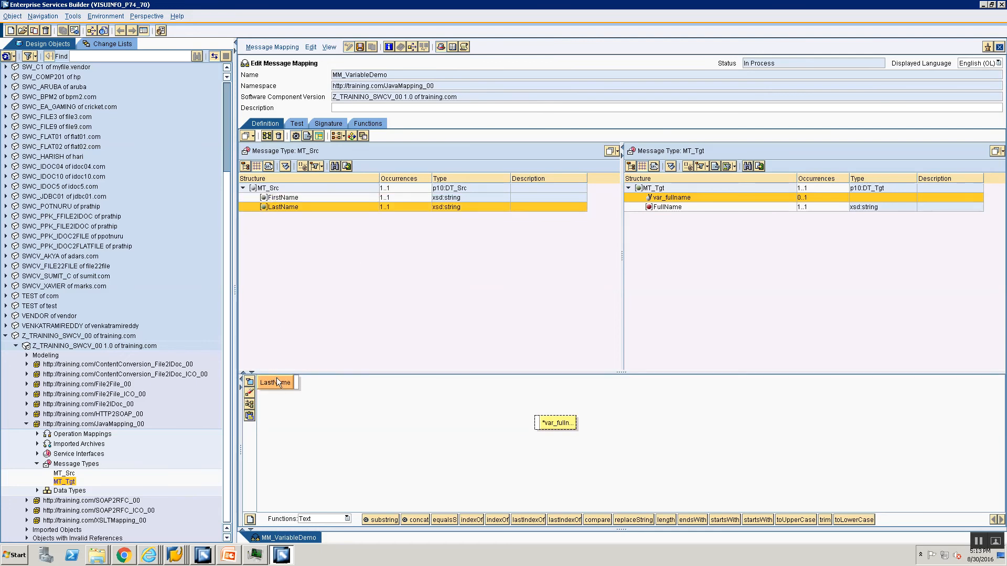
left_click(277, 379)
left_click_drag(296, 383, 362, 394)
left_click_drag(418, 522, 397, 422)
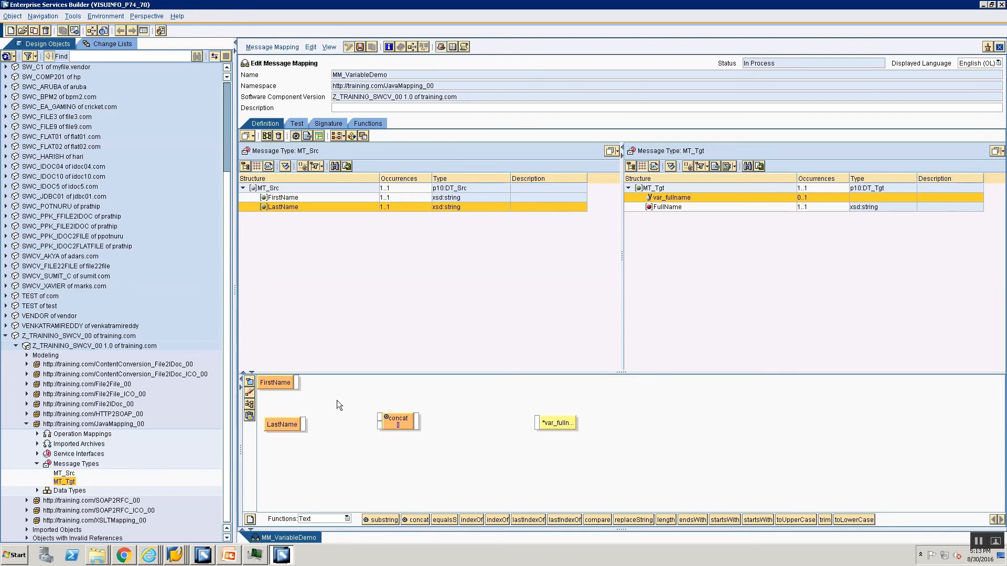
left_click_drag(298, 379, 379, 417)
left_click_drag(304, 424, 538, 426)
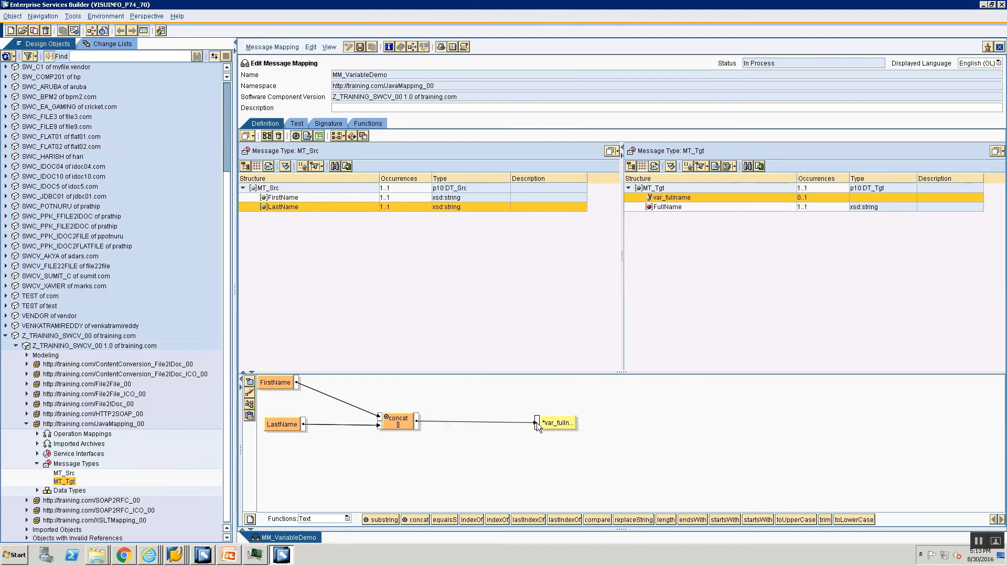
left_click(253, 405)
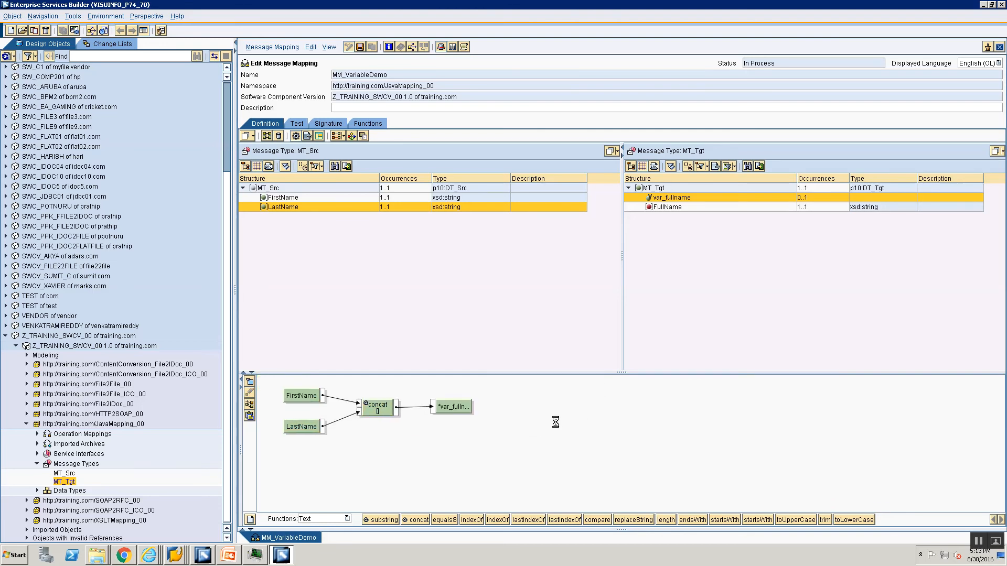
Map the var_fullname variable to the target FullName field, arrange the layout and save the message mapping
left_click(670, 207)
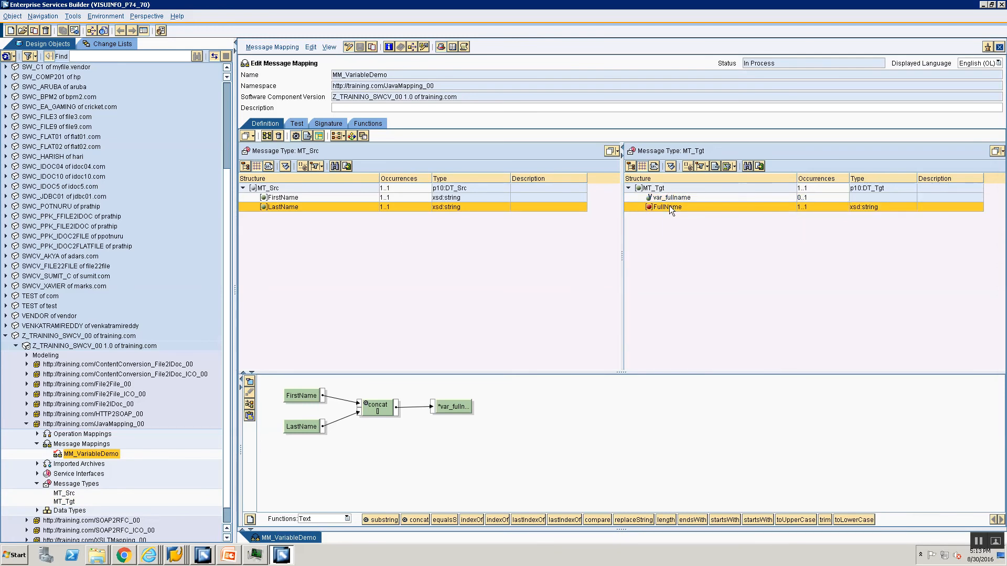
left_click_drag(302, 396, 629, 442)
left_click(661, 200)
left_click_drag(661, 202, 613, 442)
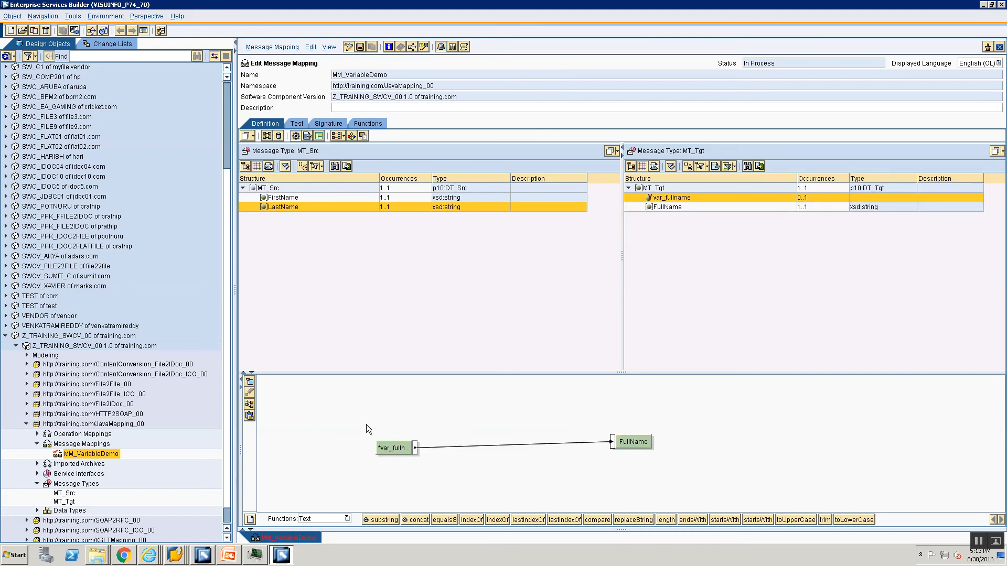
left_click(249, 405)
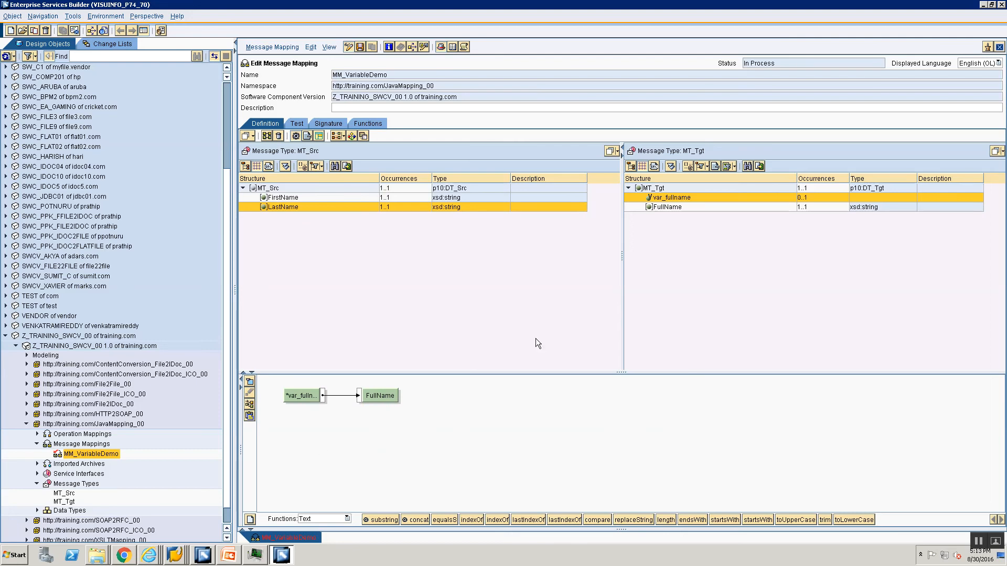
key("ctrl+s")
Enter a sample first and last name in the MT_Src test instance and run the mapping test
left_click(296, 124)
left_click(250, 183)
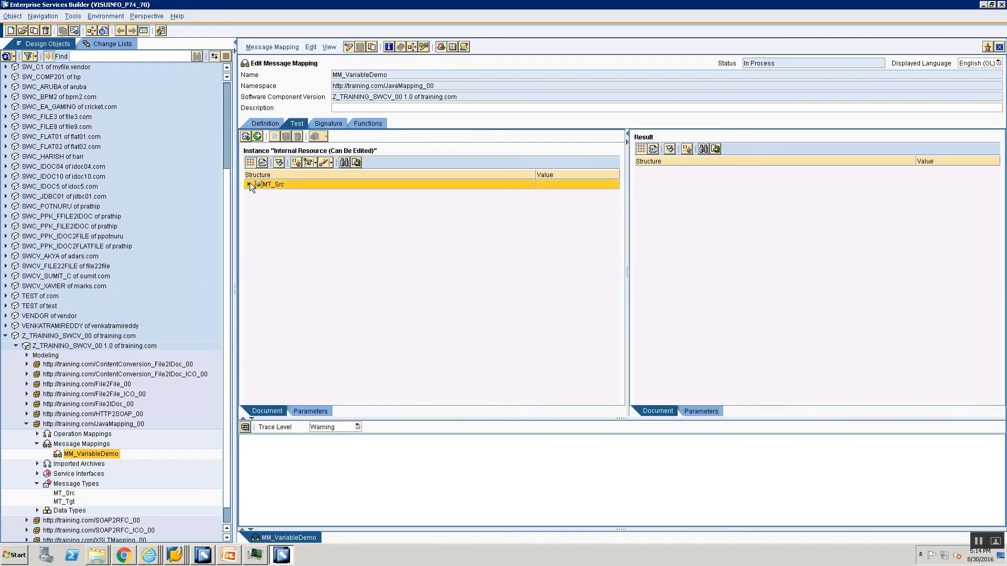
left_click(249, 185)
left_click(545, 195)
type("J")
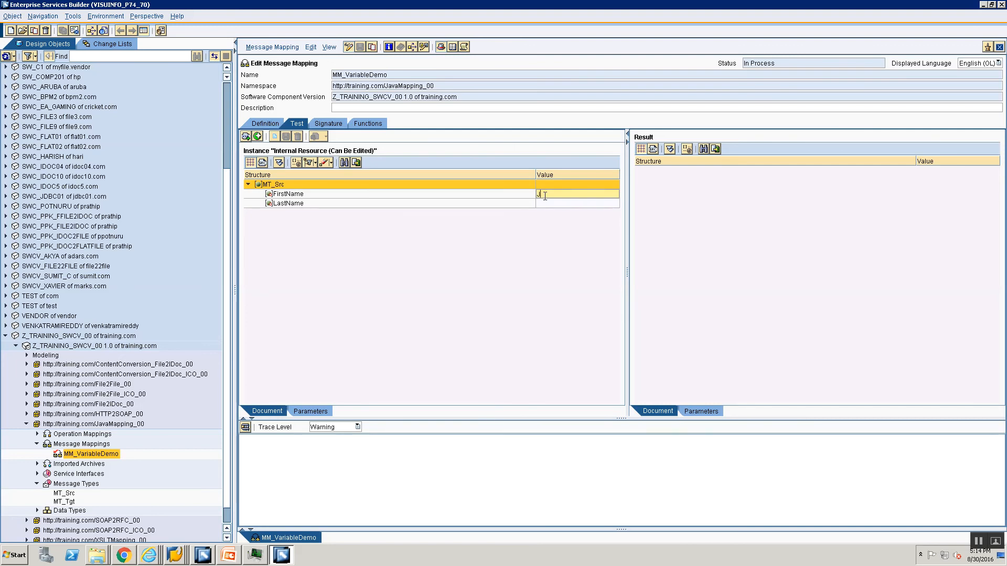
type("ohn")
left_click(574, 205)
type("Doe")
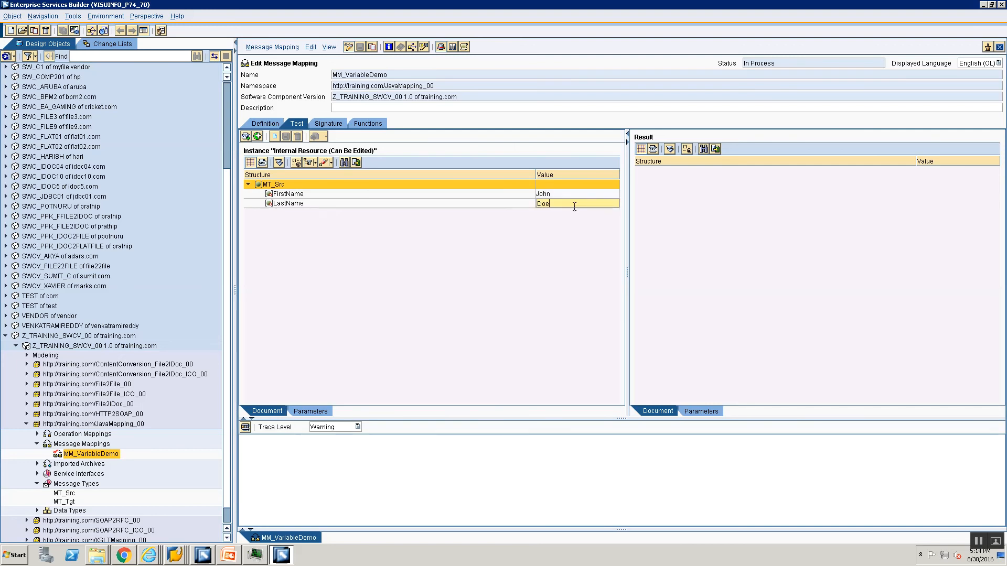
left_click(247, 427)
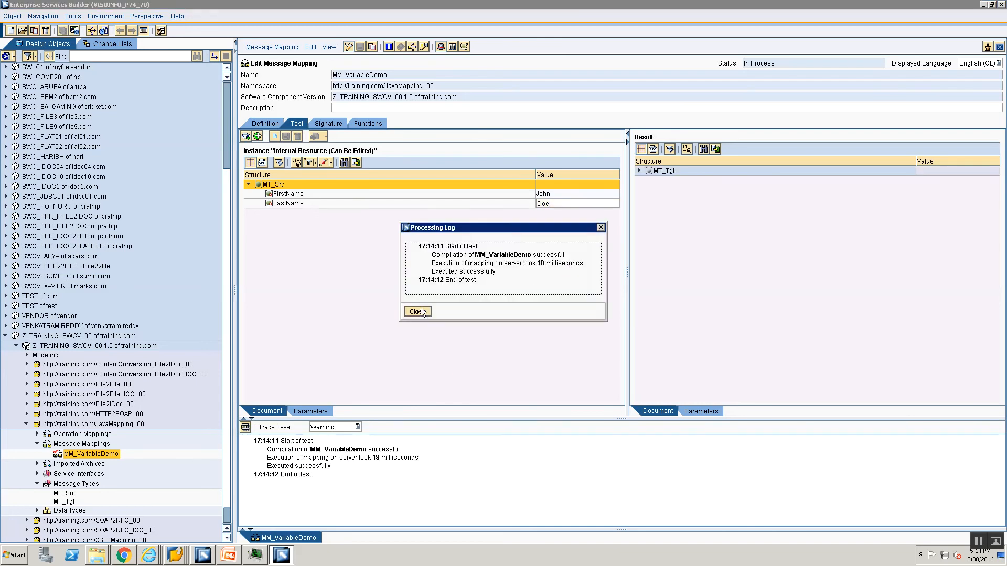
Expand the MT_Tgt test result and rerun the mapping test with the trace level set to All
left_click(422, 310)
left_click(670, 150)
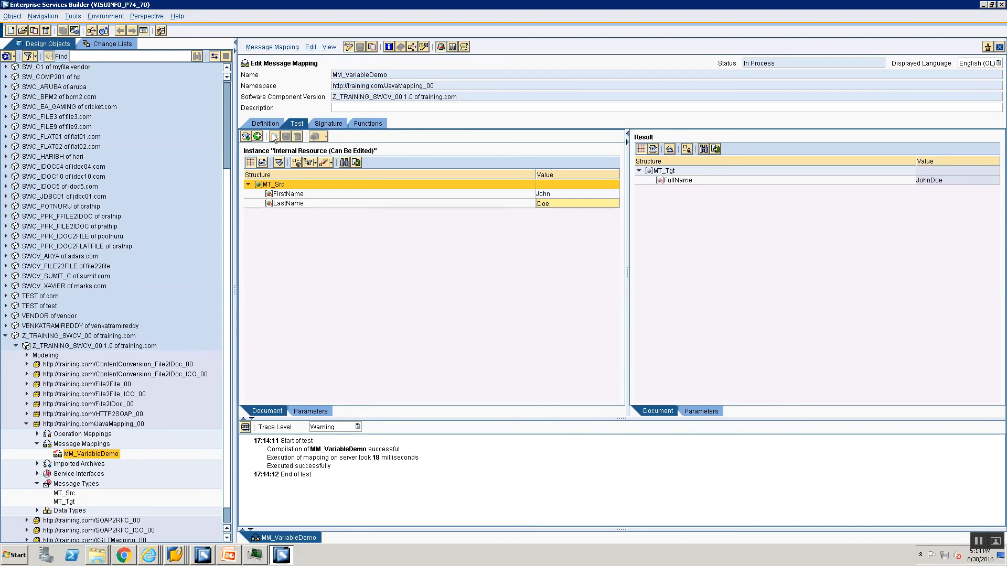
left_click(321, 429)
left_click(325, 470)
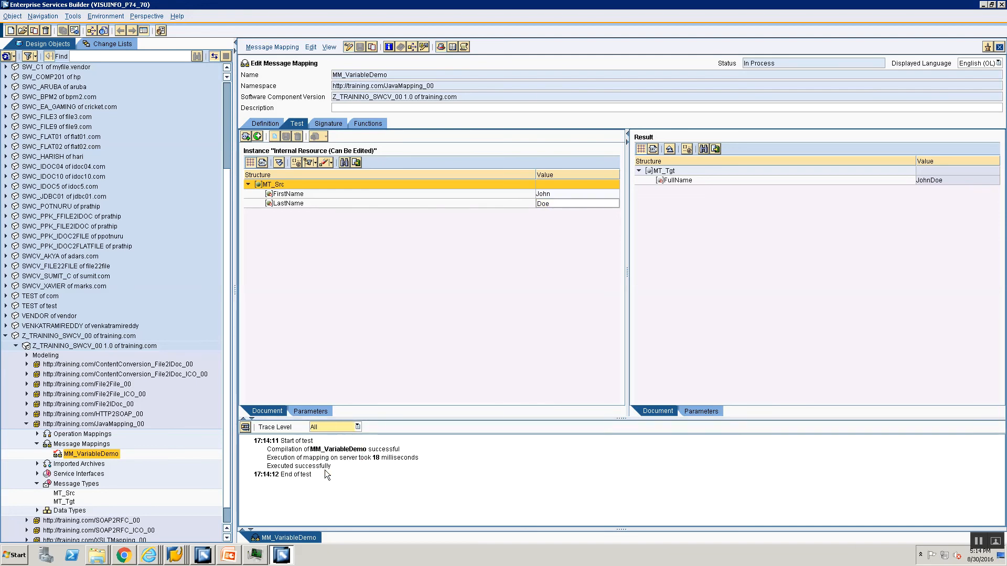
left_click(246, 428)
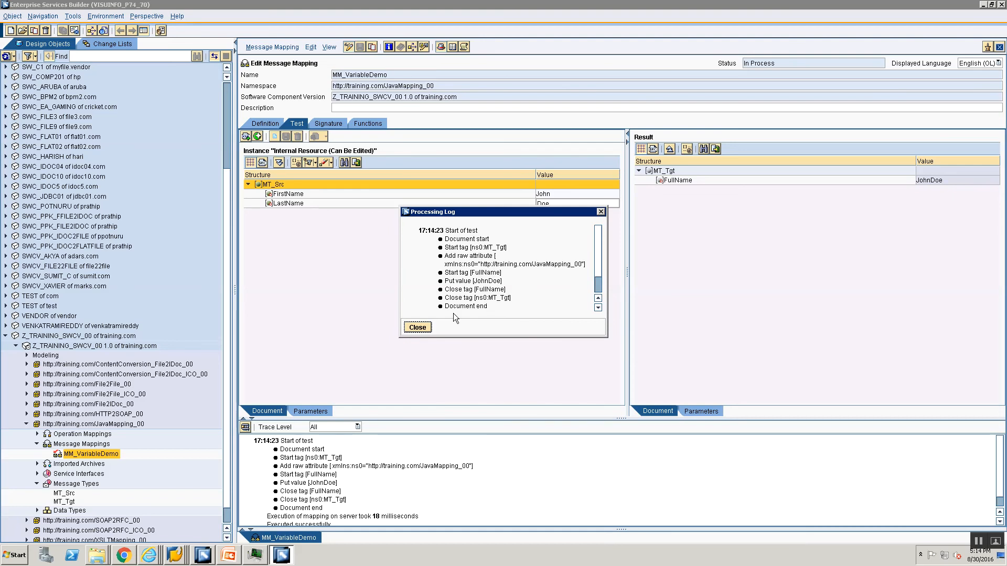
left_click(418, 327)
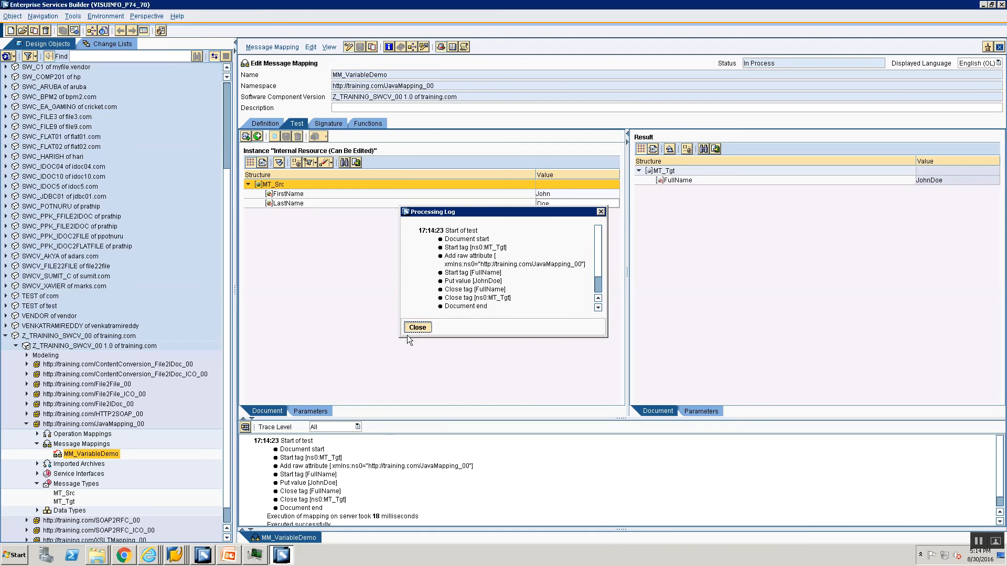
Display the FullName field's mapping in the definition and reject the change to MM_VariableDemo
left_click(265, 125)
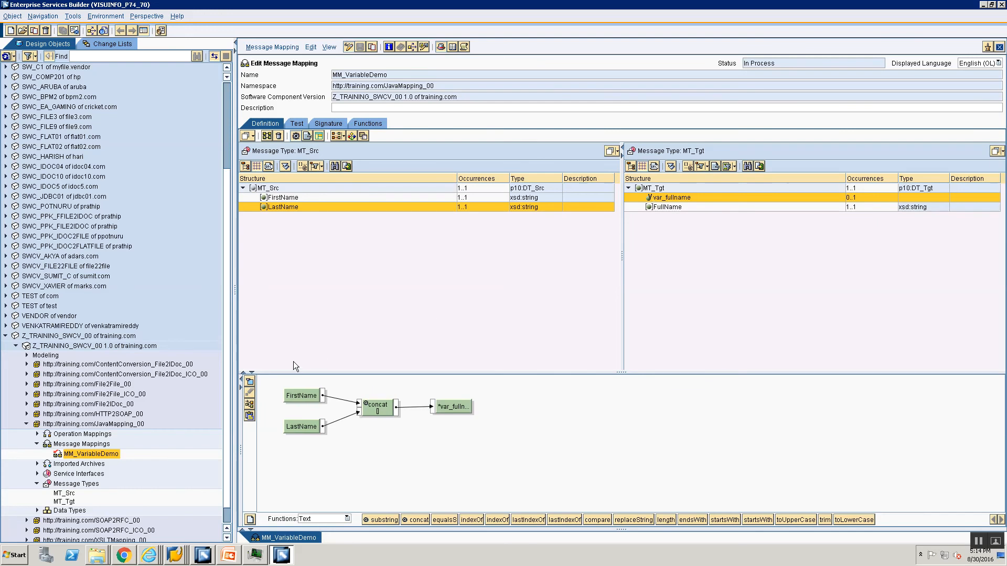
left_click(657, 208)
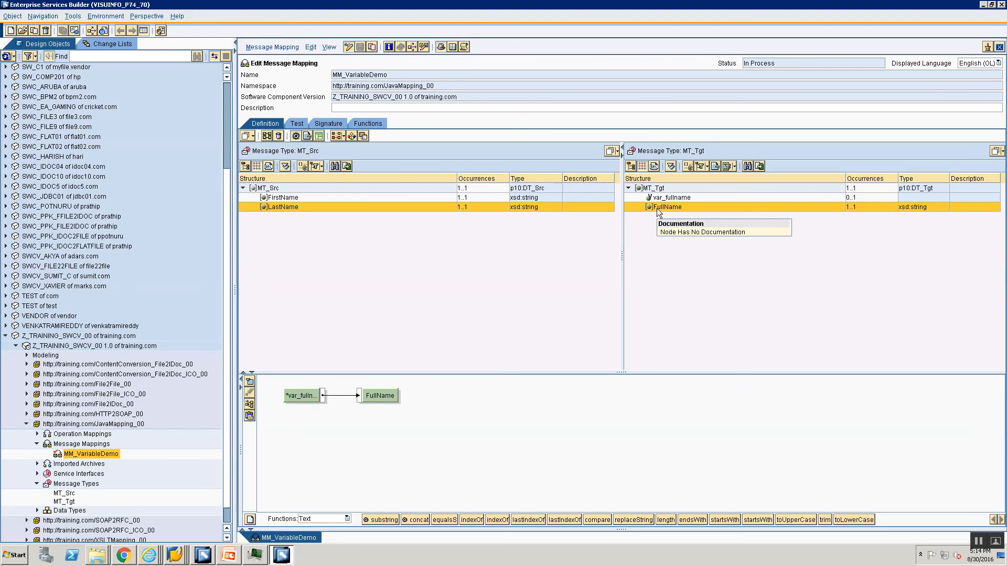
left_click(66, 457)
right_click(67, 457)
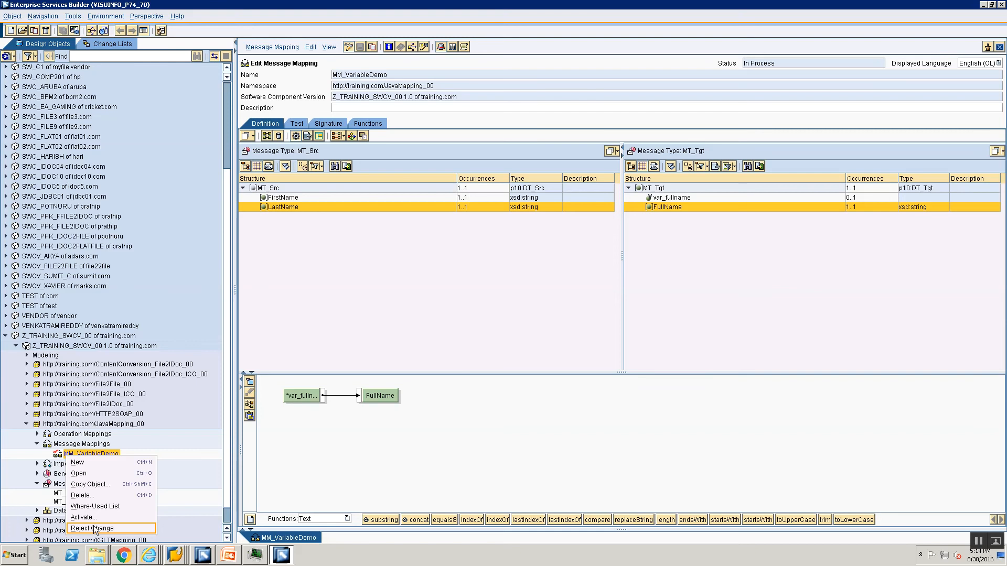
left_click(97, 531)
left_click(417, 313)
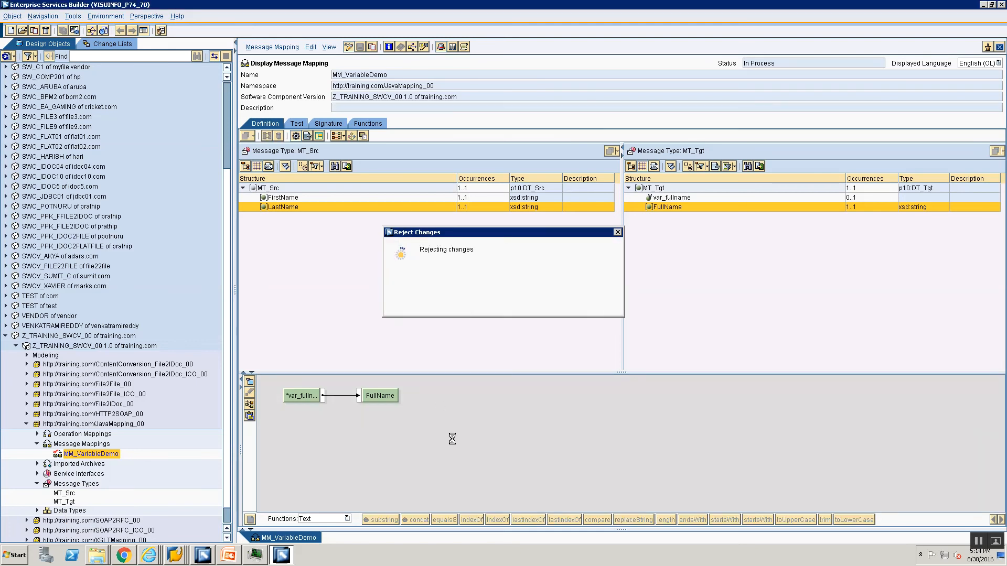
Switch to PowerPoint and present the slides from Graphical Variable (1 of 3) to Copy an Entire XML Subtree (1 of 2)
key("alt+Tab")
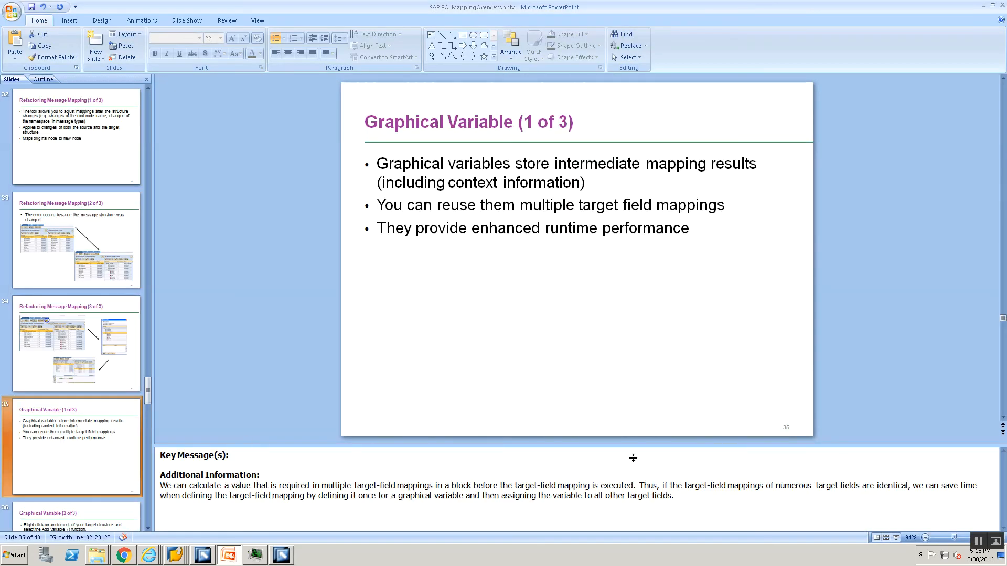
left_click(897, 537)
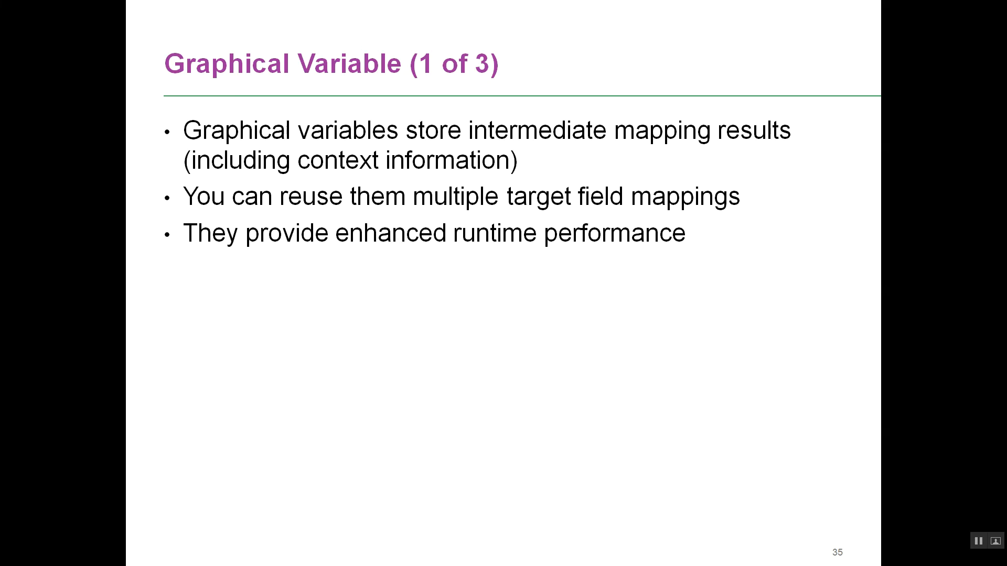
key("Right")
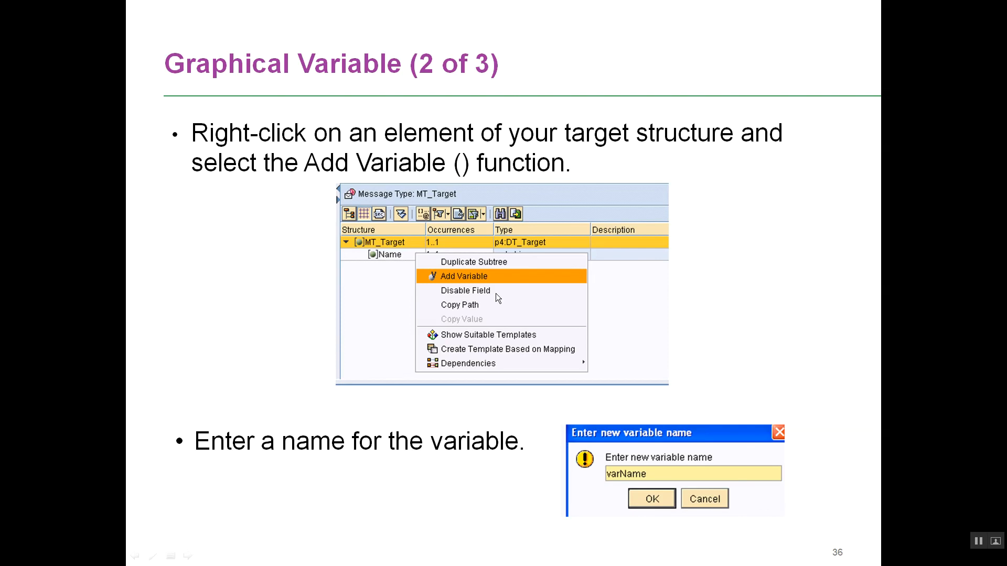
key("Right")
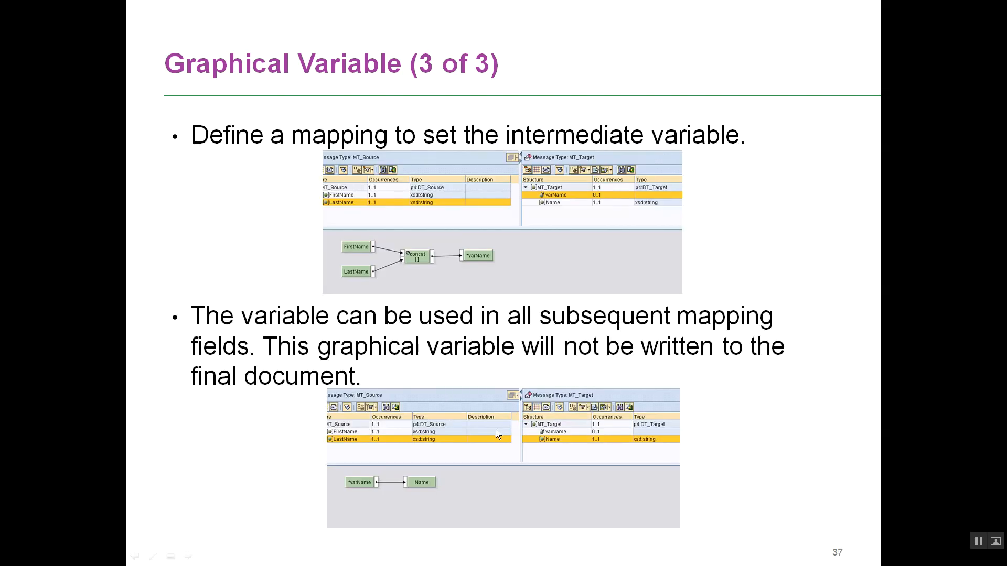
key("Right")
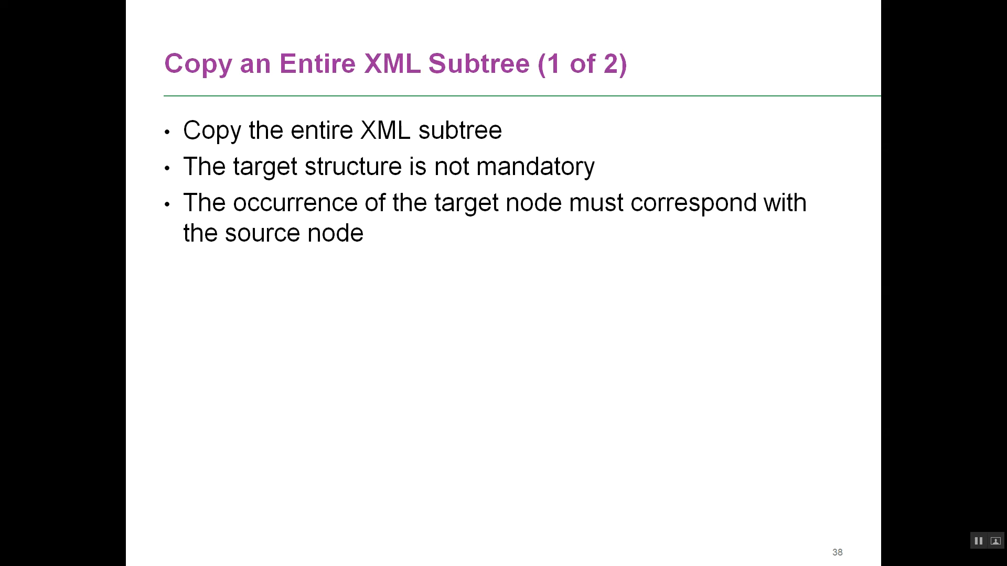
key("Escape")
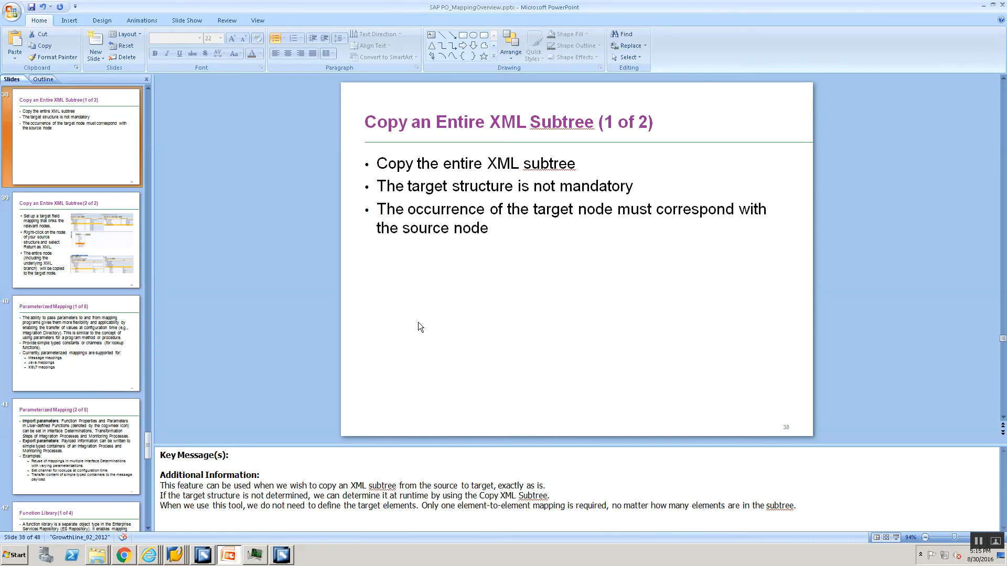
Return to Enterprise Services Builder and open the message mapping MM_File2File in the File2File_ICO_00 namespace
key("alt+Tab")
key("alt+Tab")
key("alt+Tab")
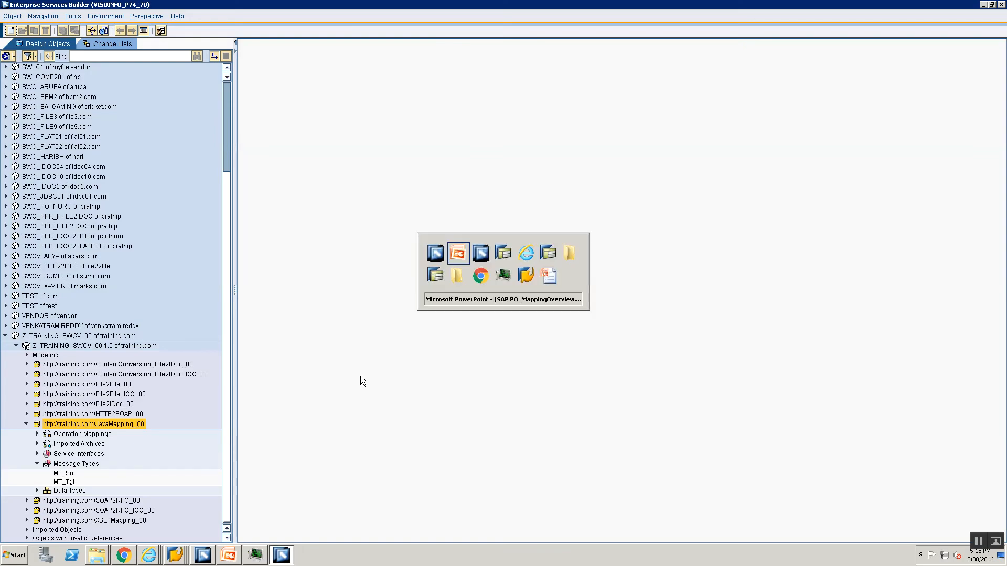
key("alt+Tab")
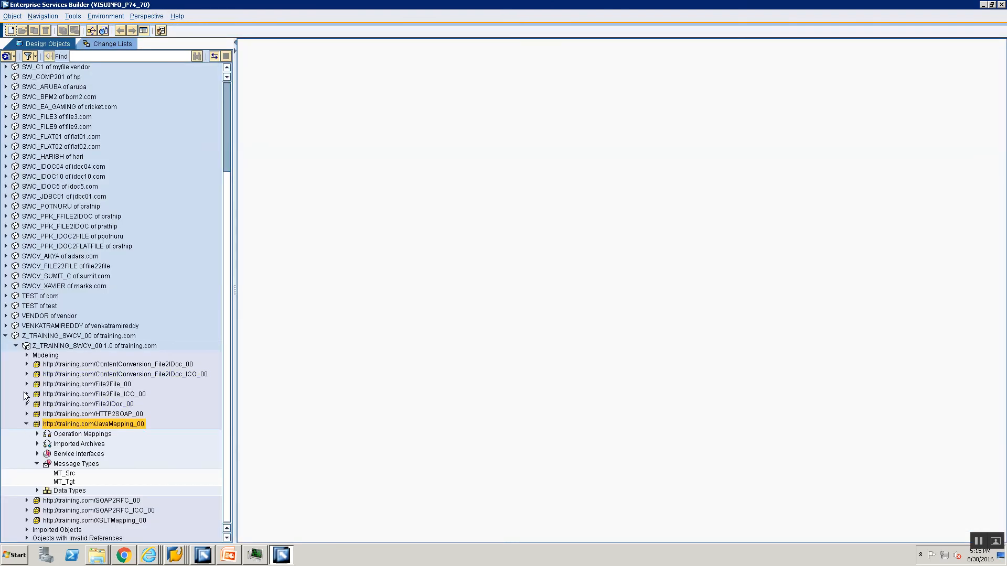
left_click(26, 424)
left_click(28, 461)
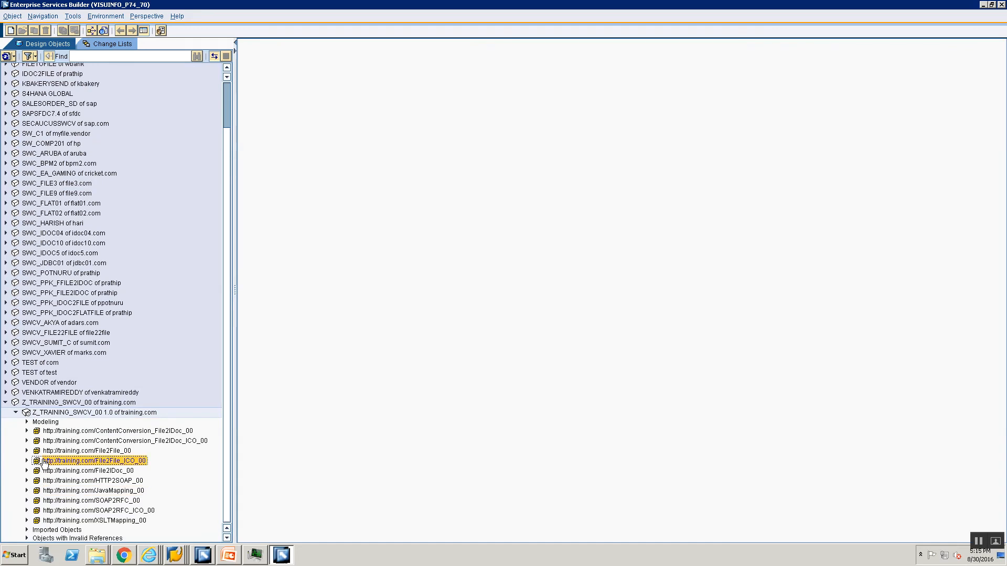
left_click(26, 461)
left_click(37, 481)
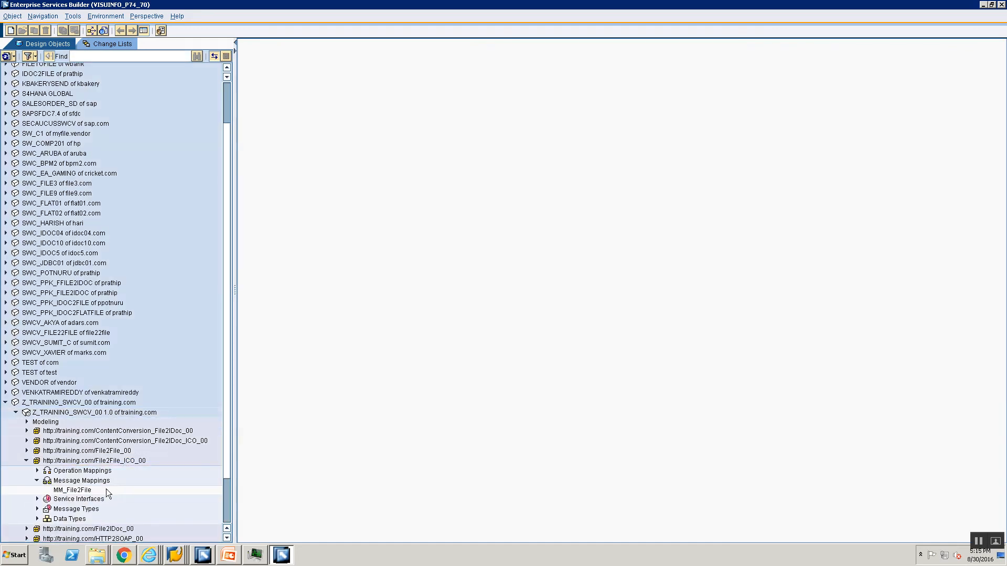
double_click(79, 490)
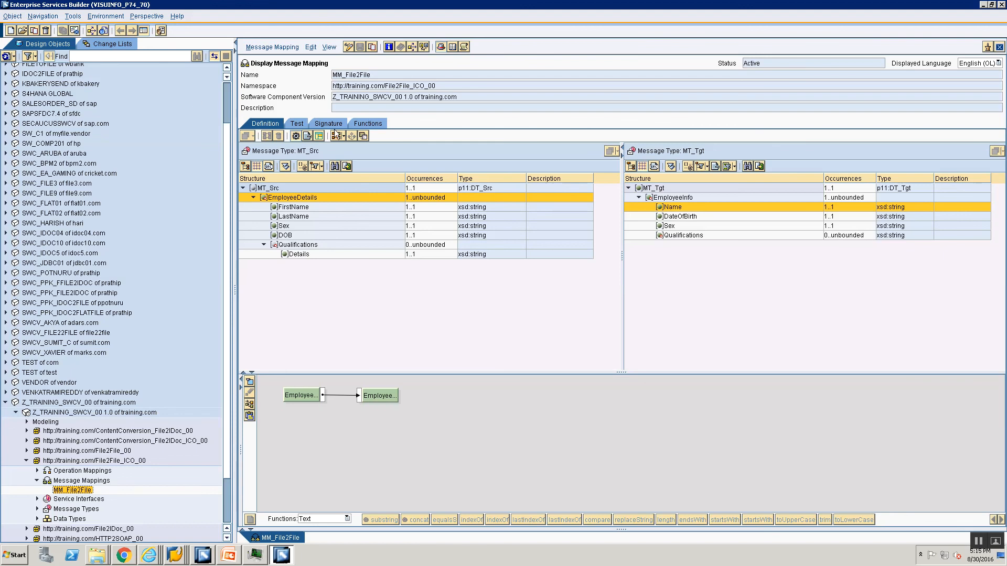
Examine the MT_Src test instance of MM_File2File in its XML source form, then restore the tree view
left_click(303, 125)
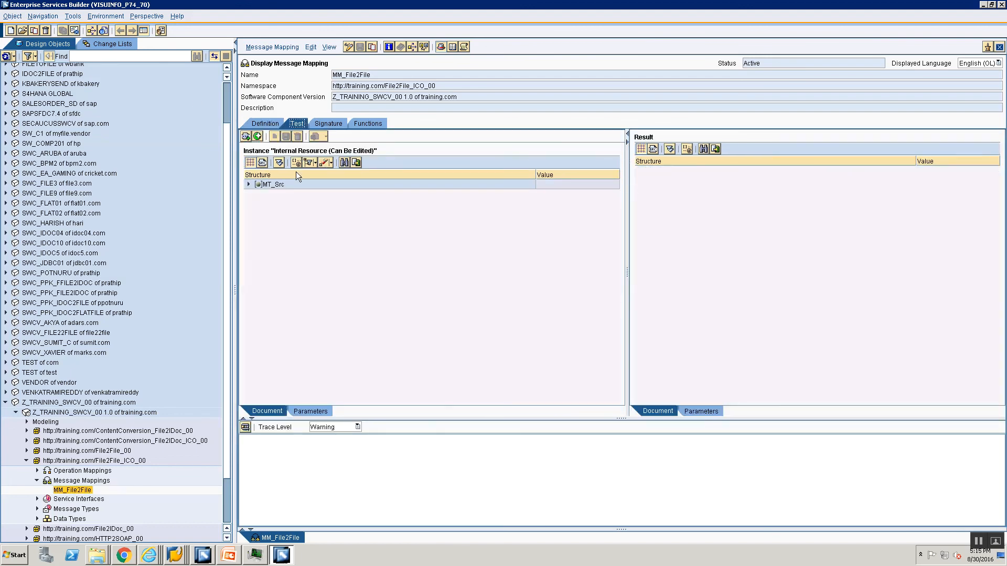
left_click(261, 163)
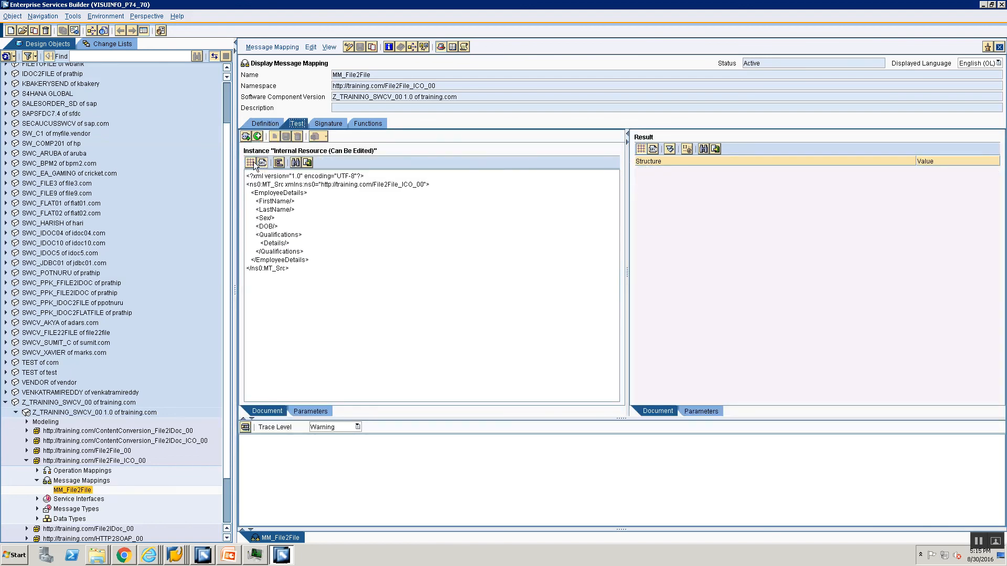
left_click(252, 164)
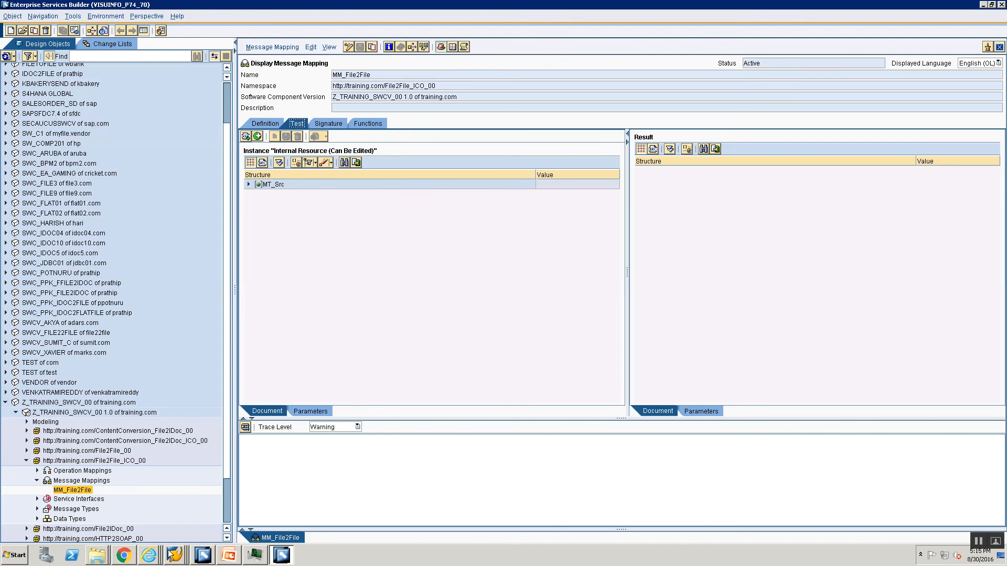
Copy the whole content of File2File.xml from the Training folder using Notepad and return to the message mapping
left_click(103, 557)
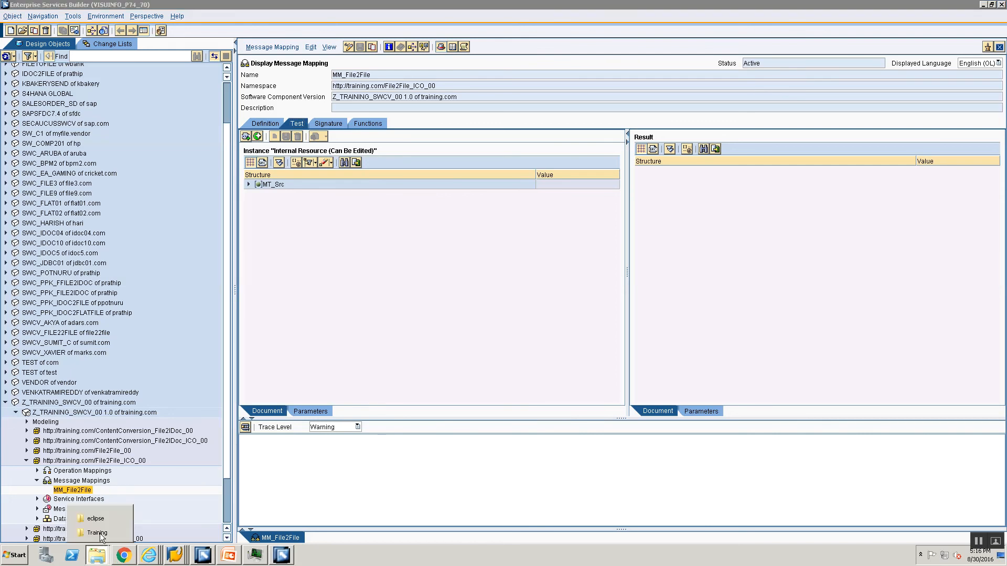
left_click(98, 533)
right_click(188, 389)
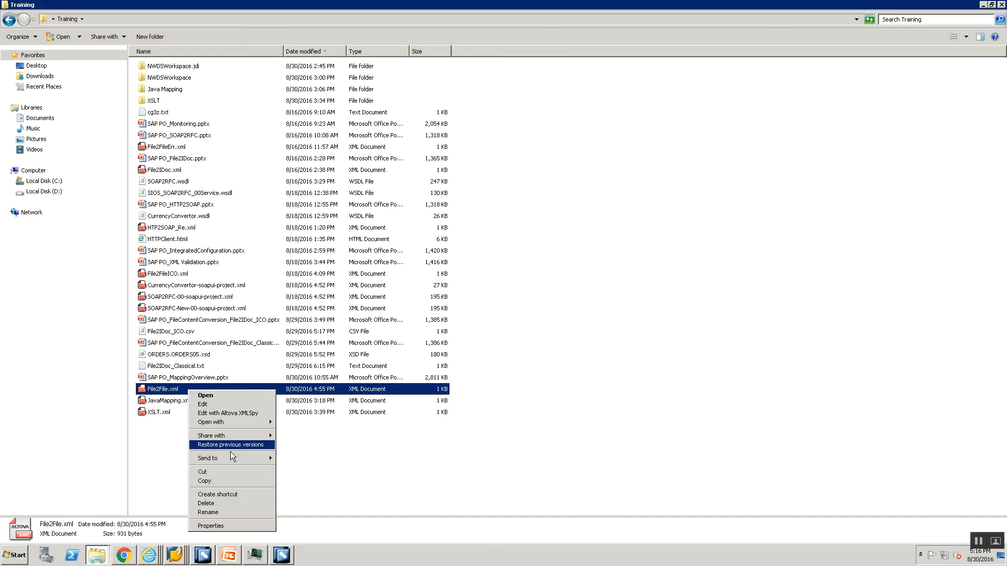
mouse_move(230, 423)
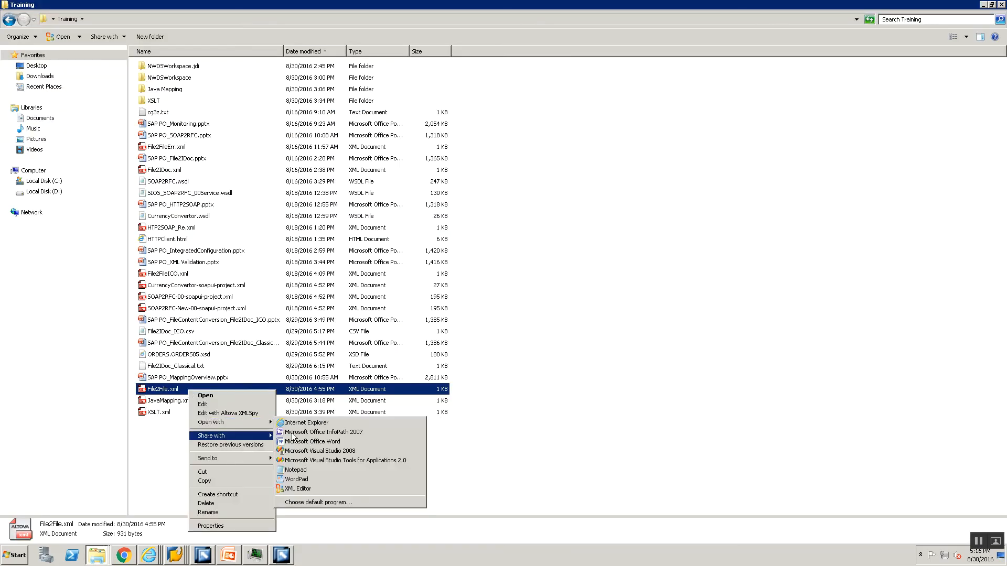
left_click(309, 470)
key("ctrl+a")
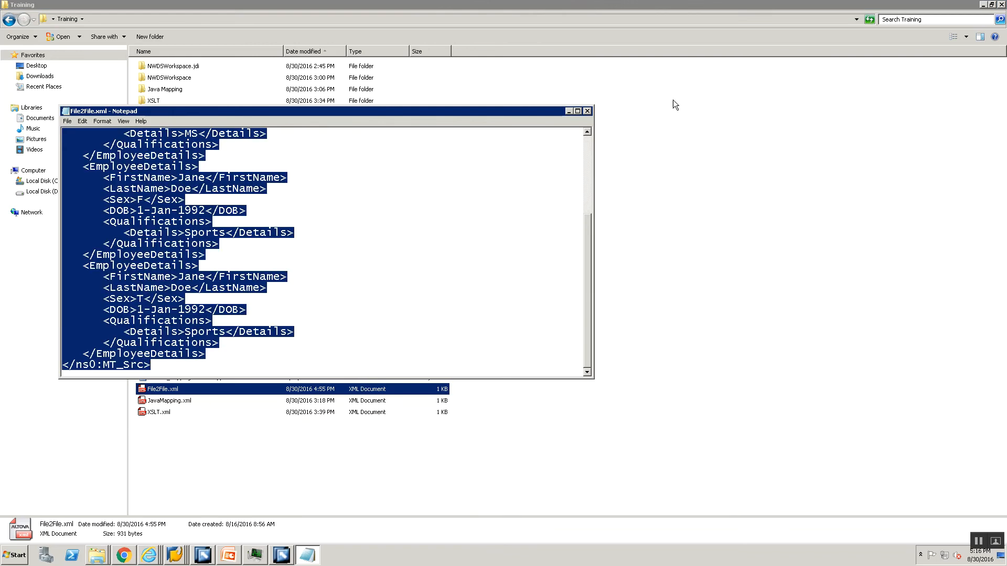
left_click(586, 111)
key("alt+Tab")
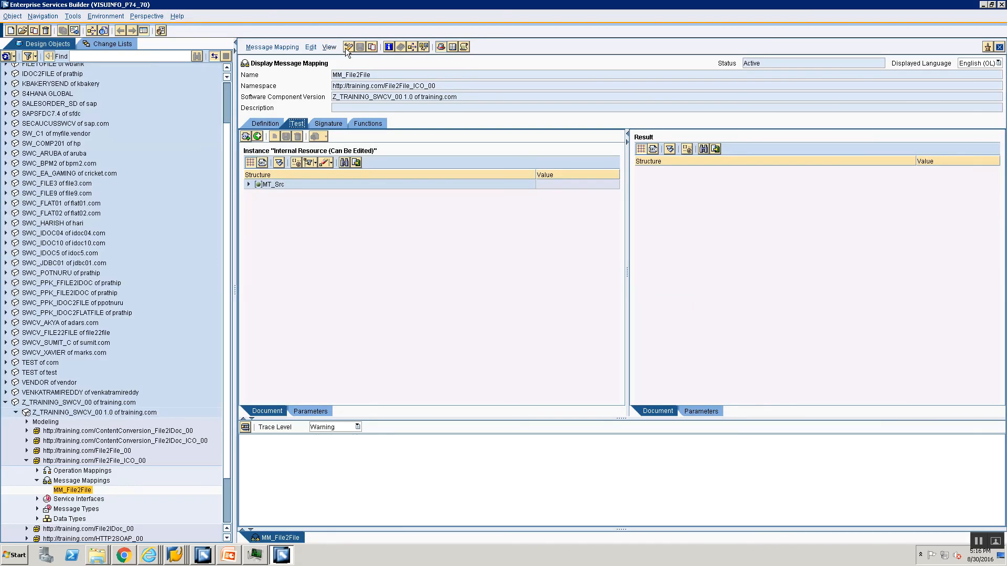
Switch MM_File2File to edit mode and add a test instance named Test1
left_click(349, 47)
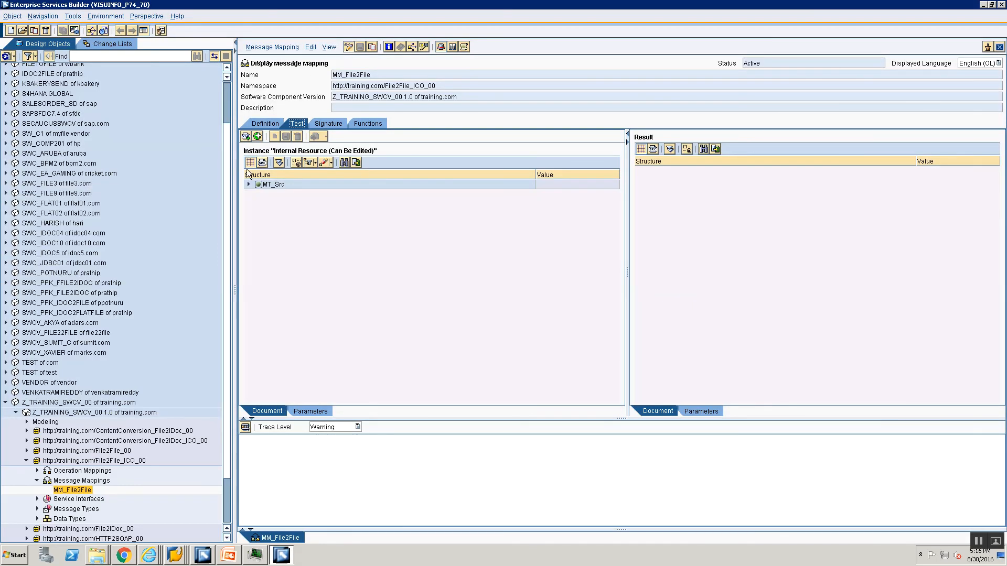
left_click(274, 137)
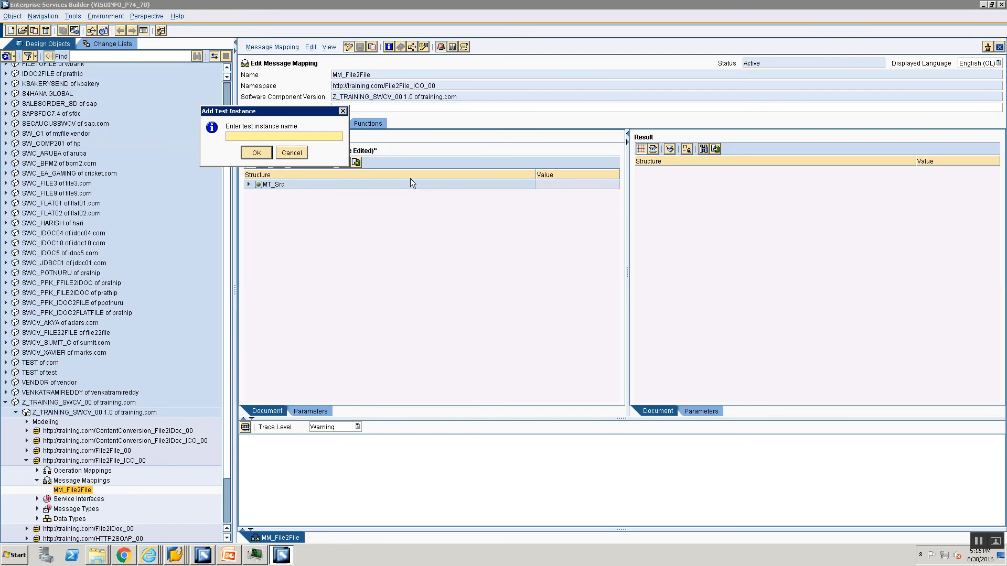
type("Test1")
key("Return")
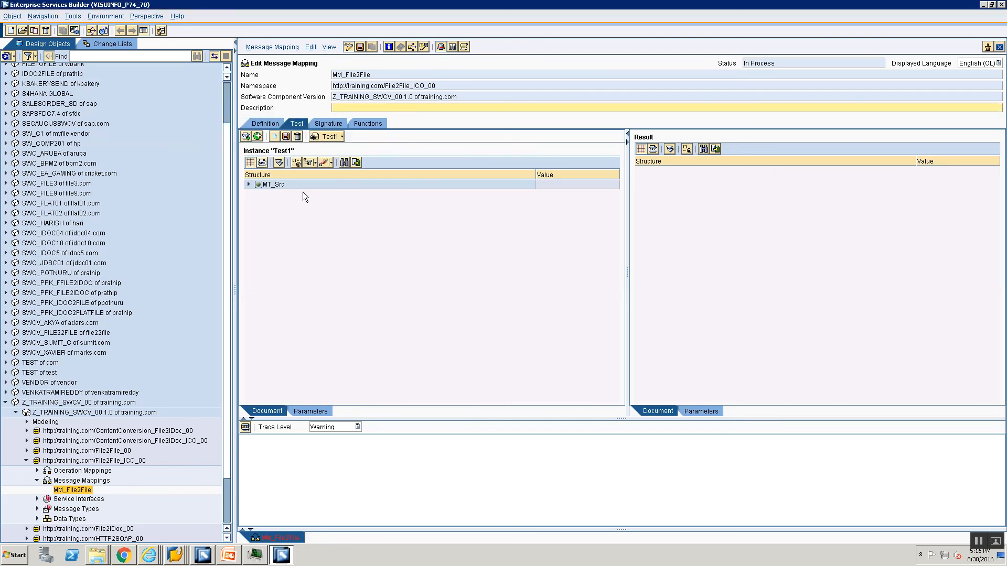
Replace the Test1 instance's XML source with the copied File2File.xml content, then save the test instance and the mapping
left_click(262, 163)
key("ctrl+a")
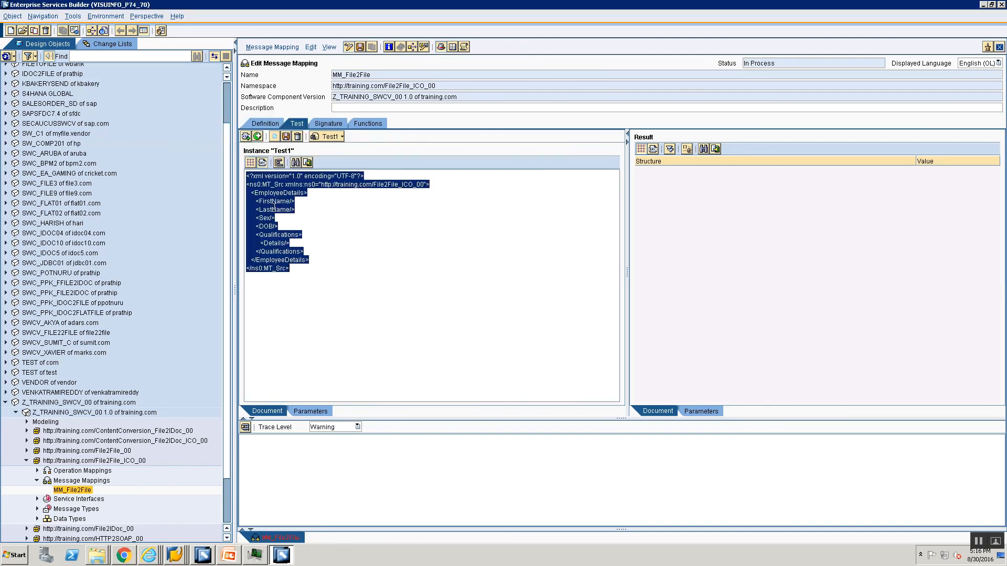
key("Delete")
key("ctrl+v")
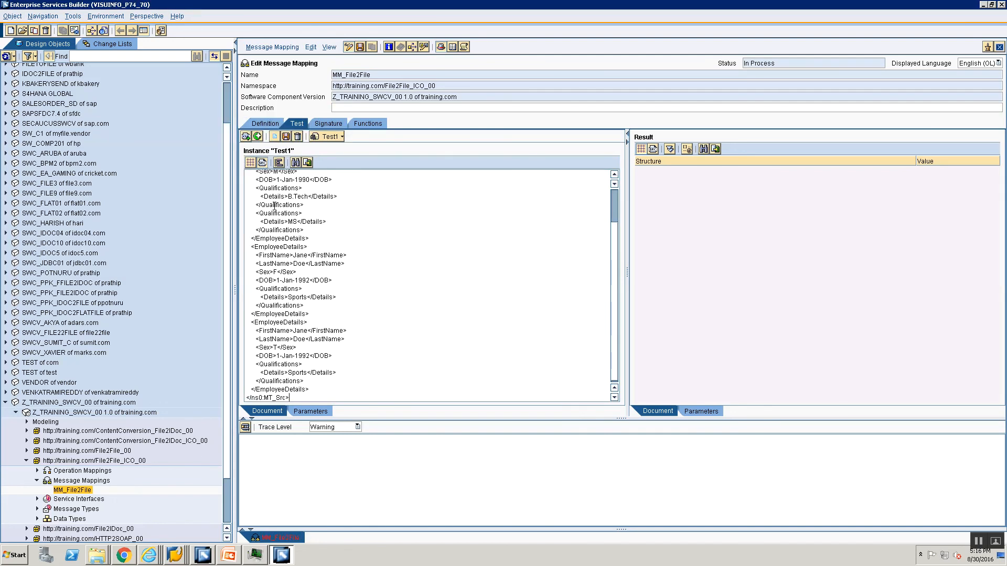
left_click(286, 136)
left_click(414, 312)
left_click(360, 47)
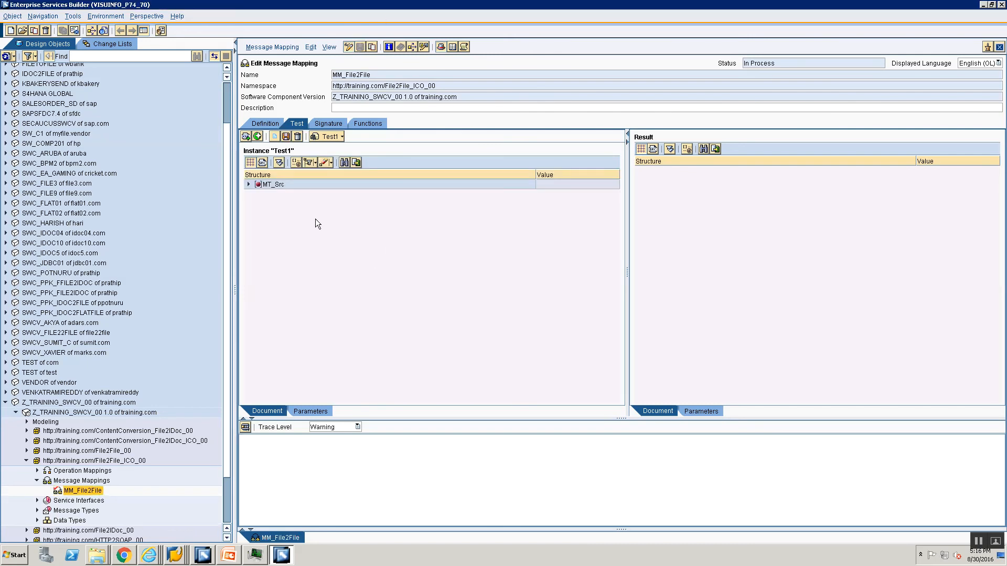
left_click(248, 185)
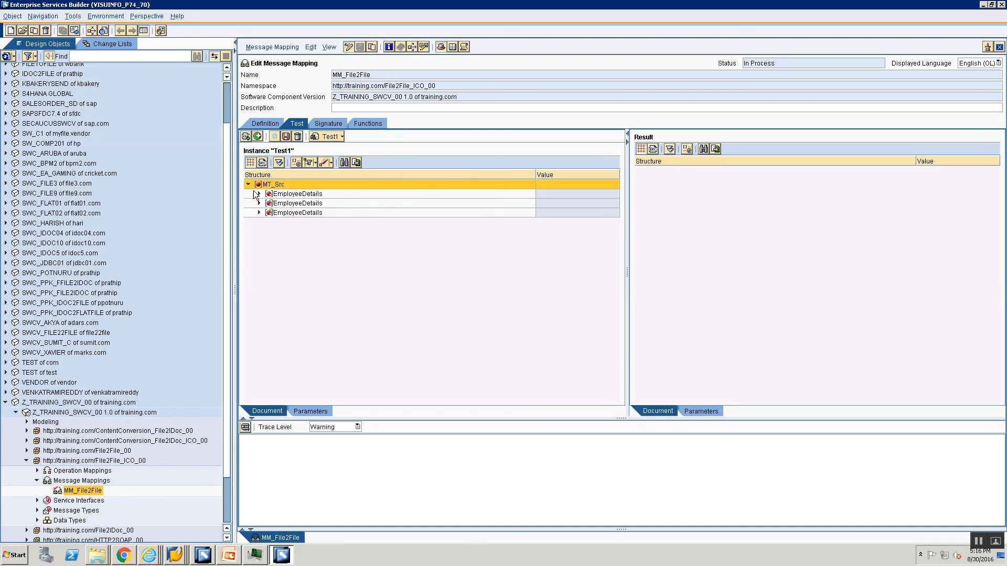
left_click(262, 163)
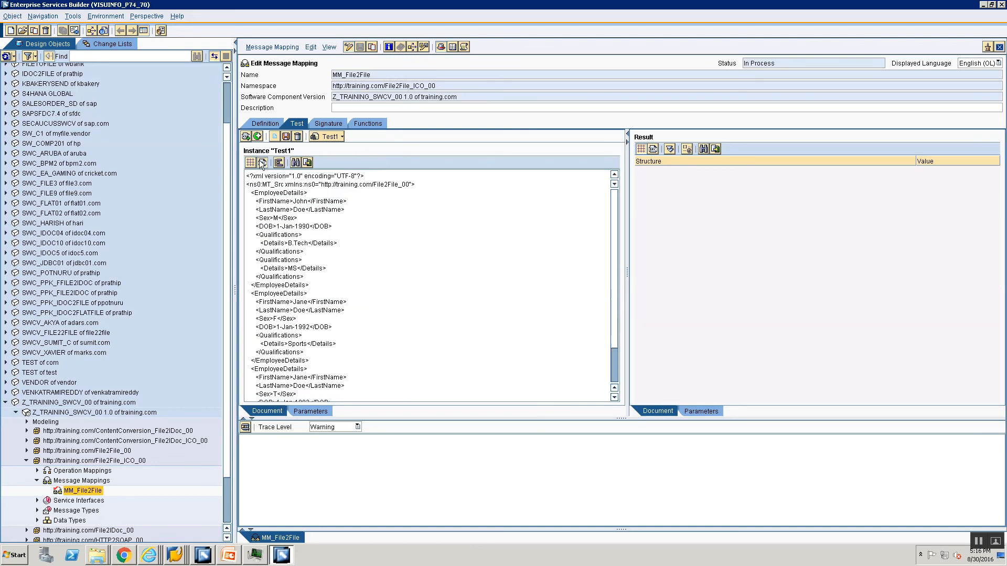
triple_click(440, 88)
key("ctrl+c")
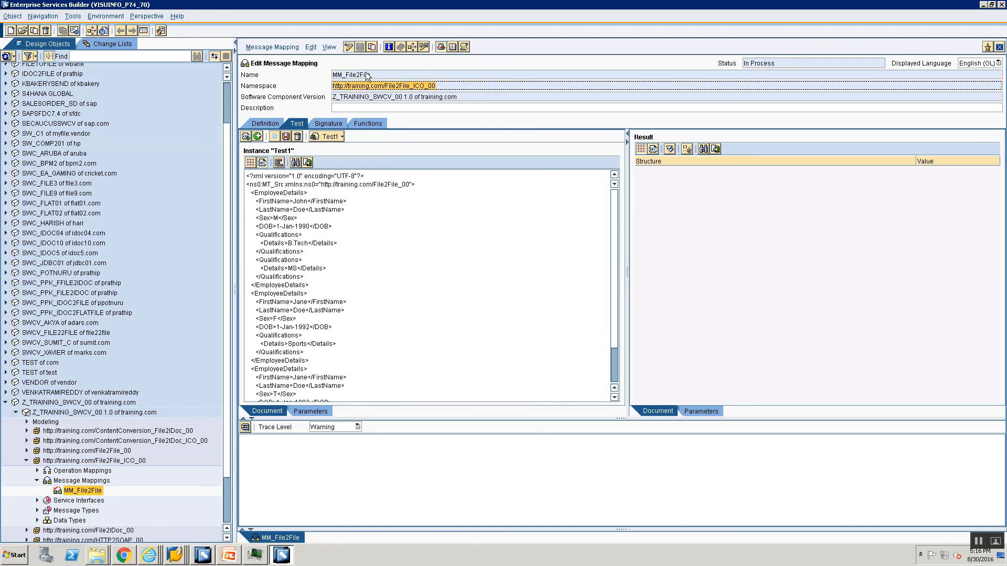
left_click(319, 184)
key("shift+Right")
key("shift+Right")
key("shift+Right")
key("shift+Right")
key("shift+Right")
key("shift+Right")
key("shift+Right")
key("shift+Right")
key("shift+Right")
key("shift+Right")
key("shift+Right")
key("shift+Right")
key("shift+Right")
key("shift+Right")
key("shift+Right")
key("shift+Right")
key("shift+Right")
key("shift+Right")
key("shift+Right")
key("shift+Right")
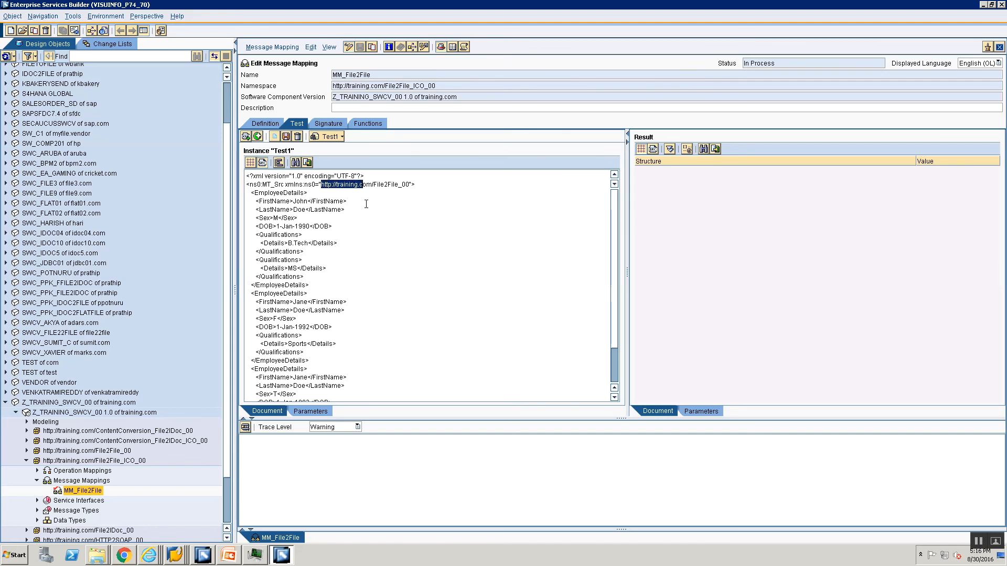
key("ctrl+v")
Return the Test1 instance to its tree view and save it together with the message mapping
left_click(250, 163)
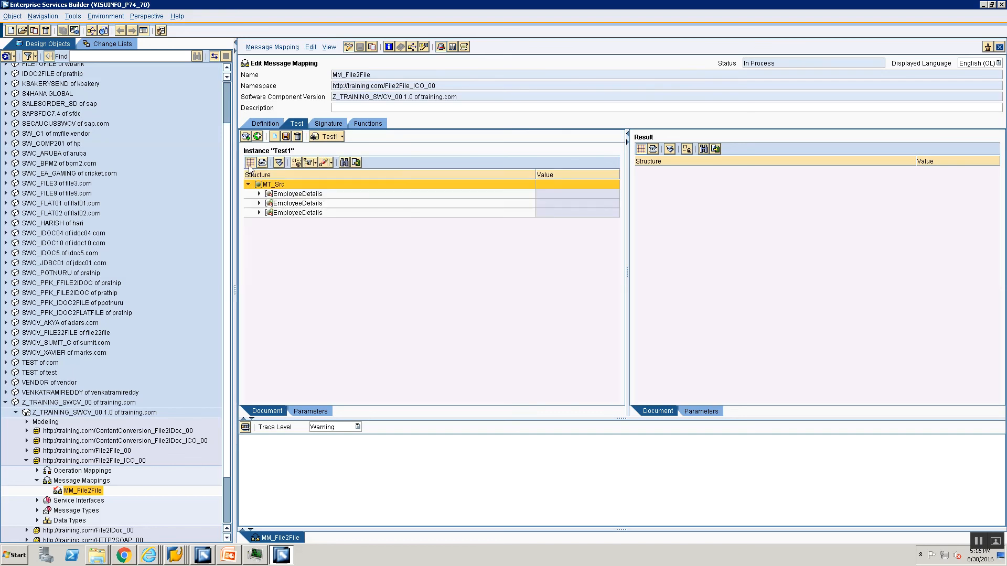
left_click(286, 138)
left_click(428, 312)
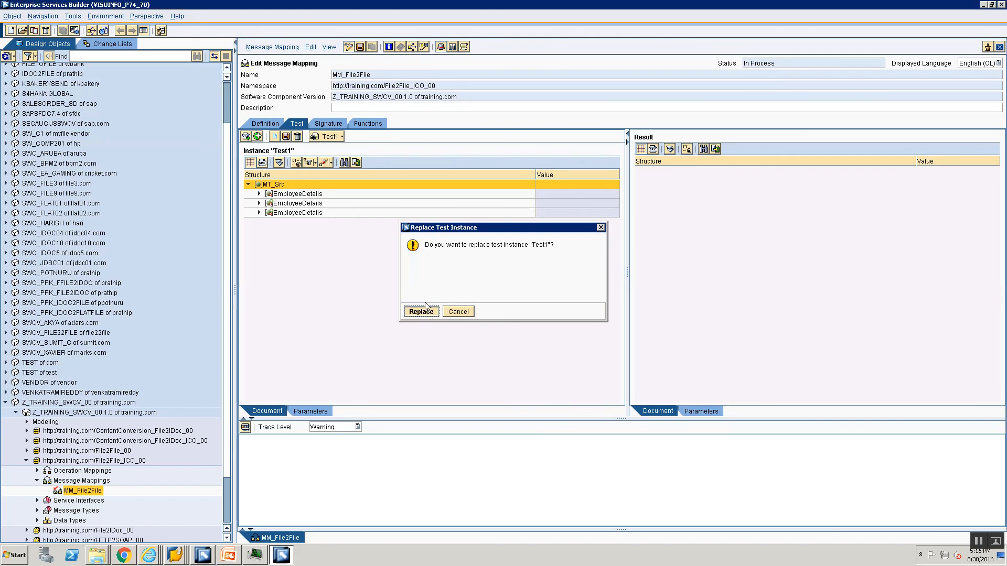
left_click(362, 47)
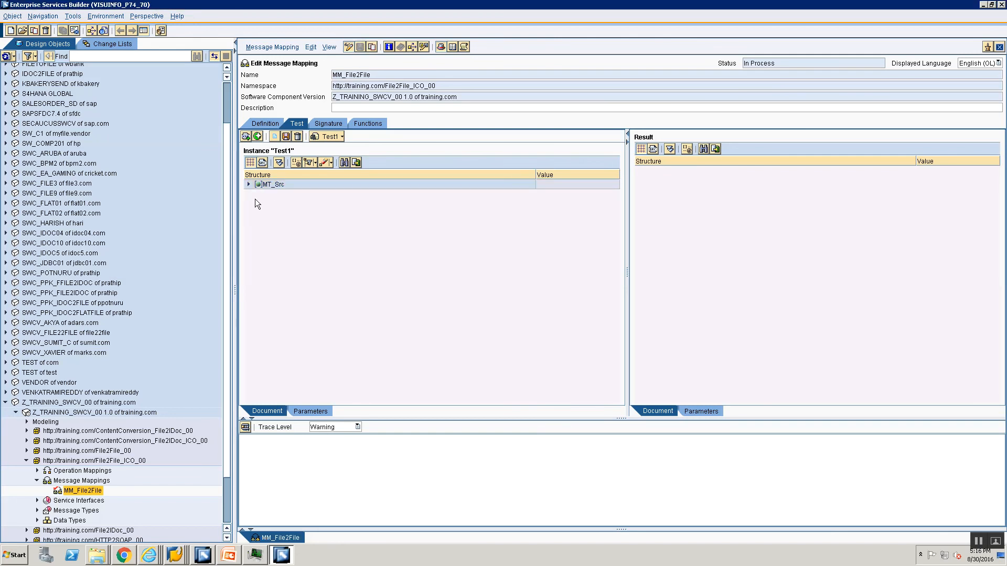
Run the MM_File2File test with the Test1 instance and expand the whole MT_Tgt result tree
left_click(248, 185)
left_click(244, 427)
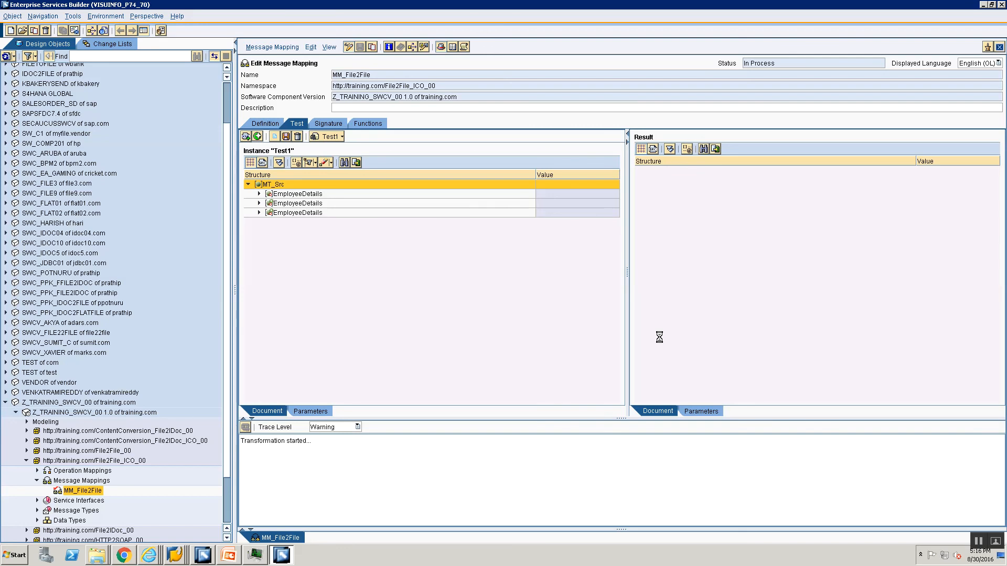
left_click(420, 312)
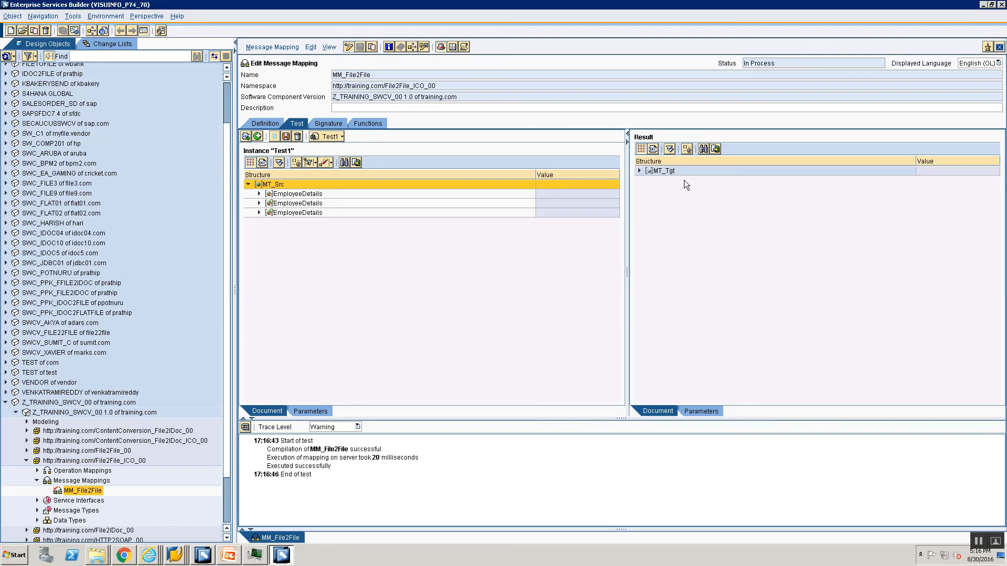
left_click(669, 149)
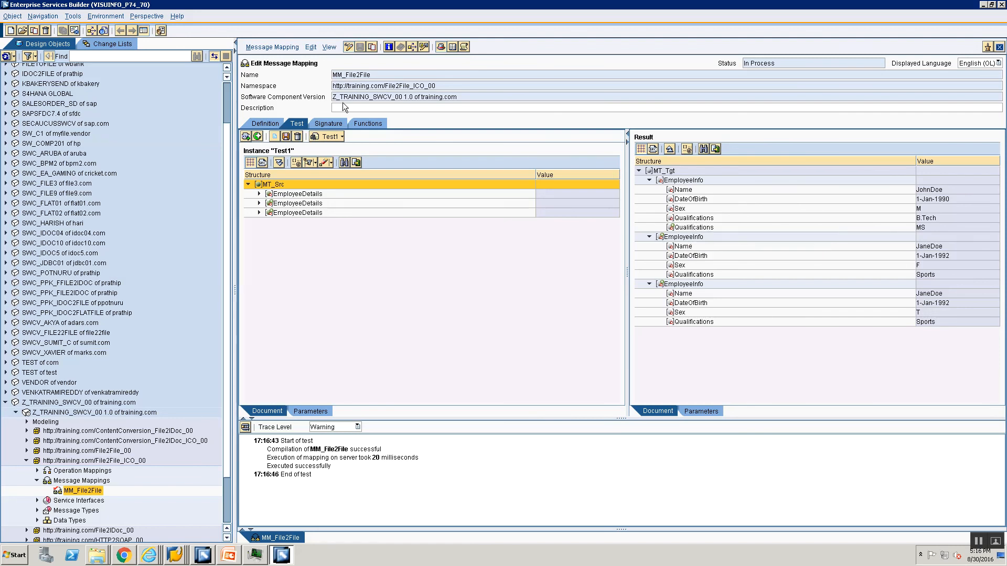
In the mapping definition, unlink Details from the target Qualifications field and link the source Qualifications node to it instead
left_click(261, 124)
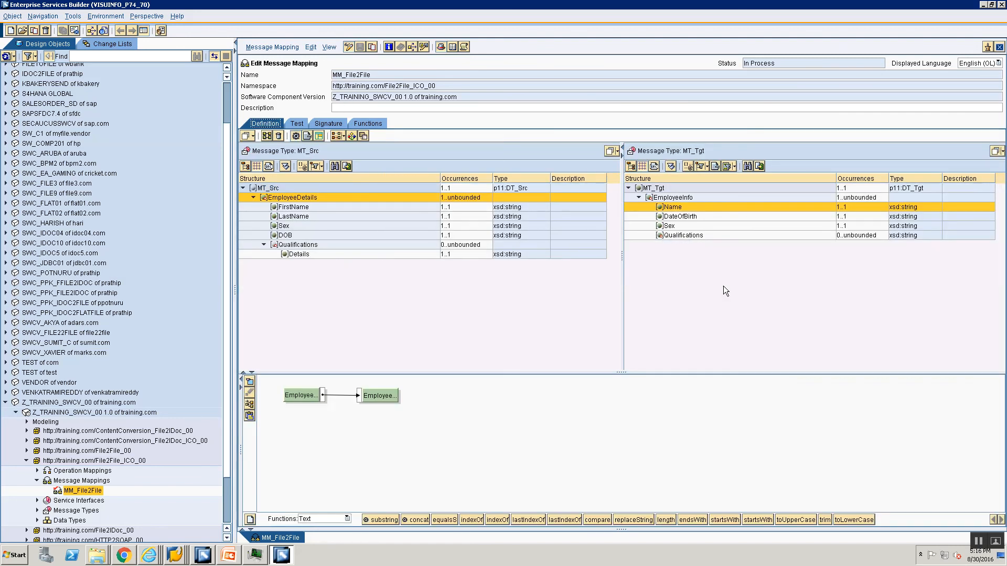
left_click(670, 236)
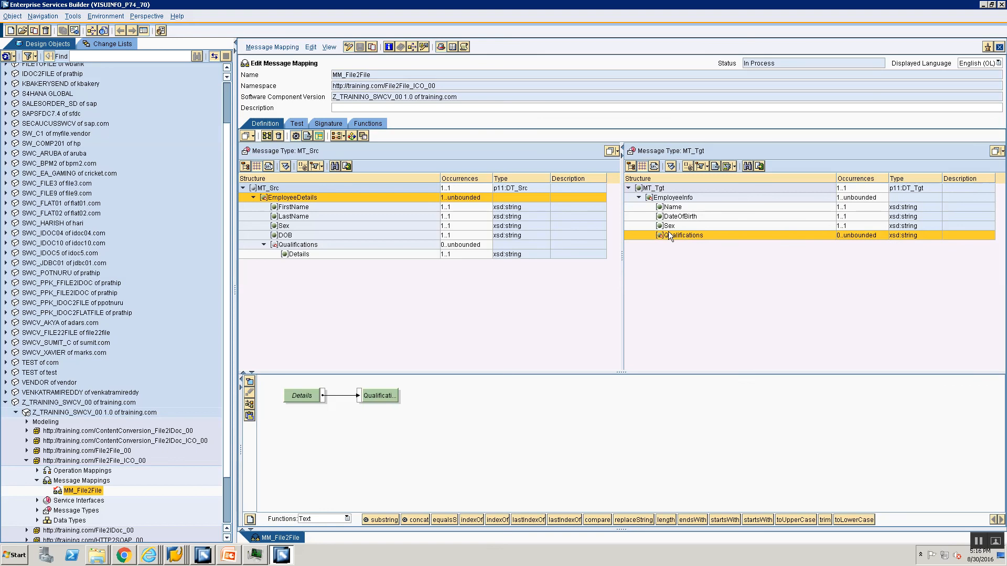
left_click(289, 237)
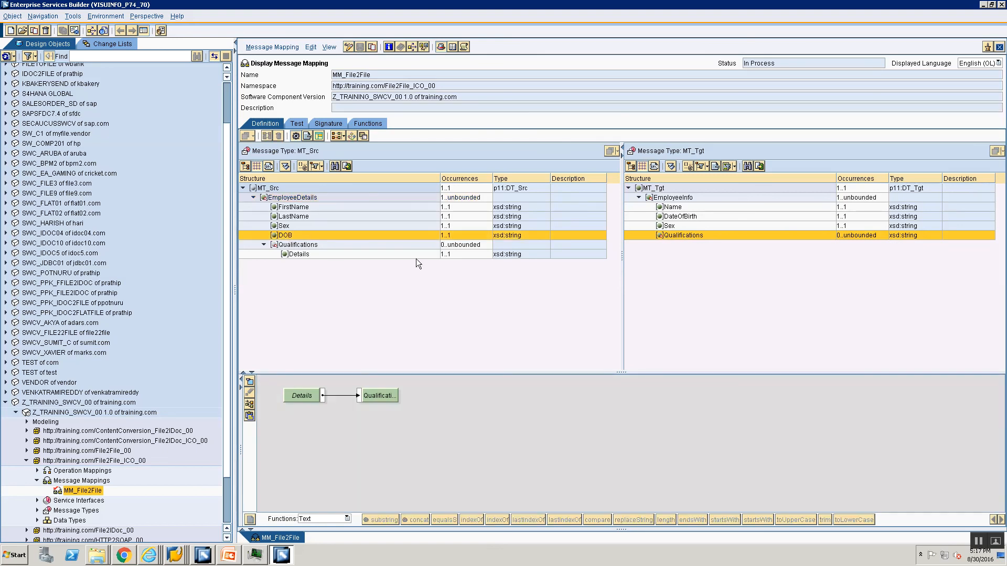
left_click(299, 244)
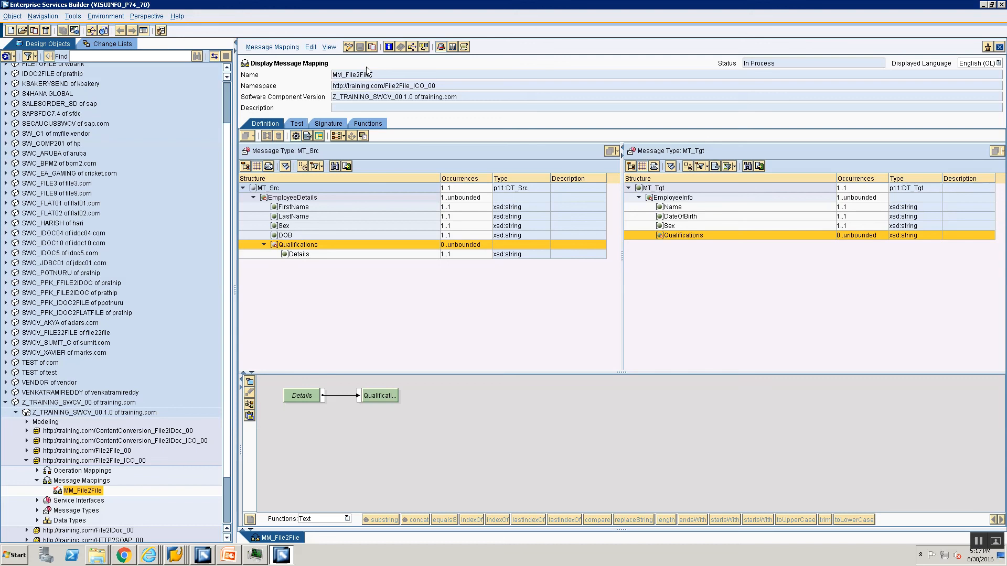
left_click(348, 47)
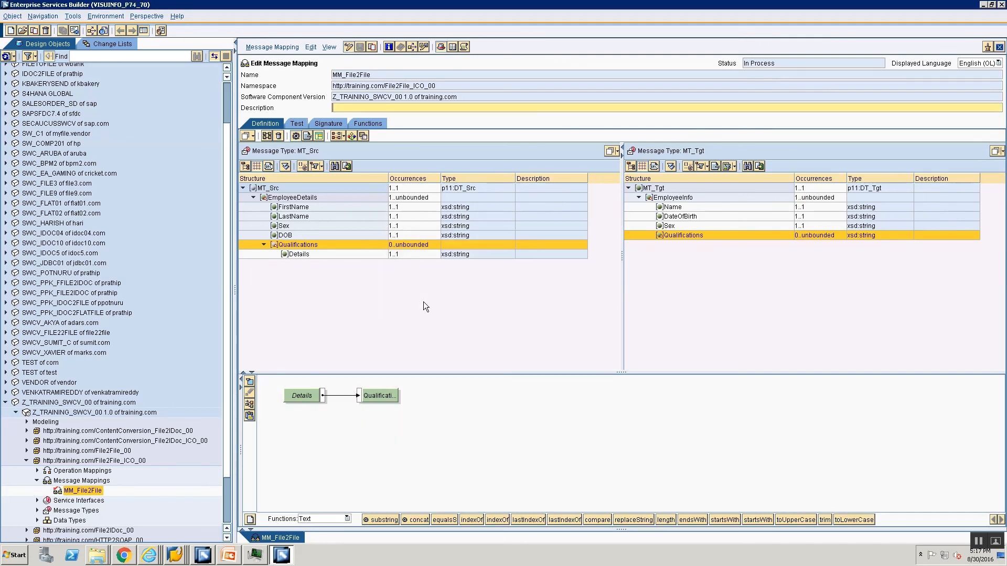
left_click_drag(360, 395, 459, 414)
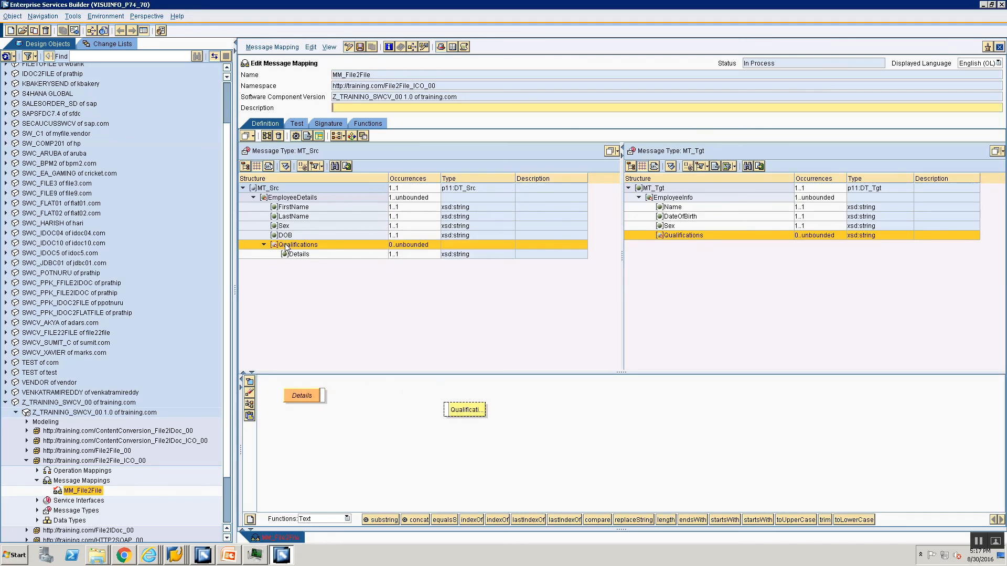
left_click_drag(287, 248, 275, 383)
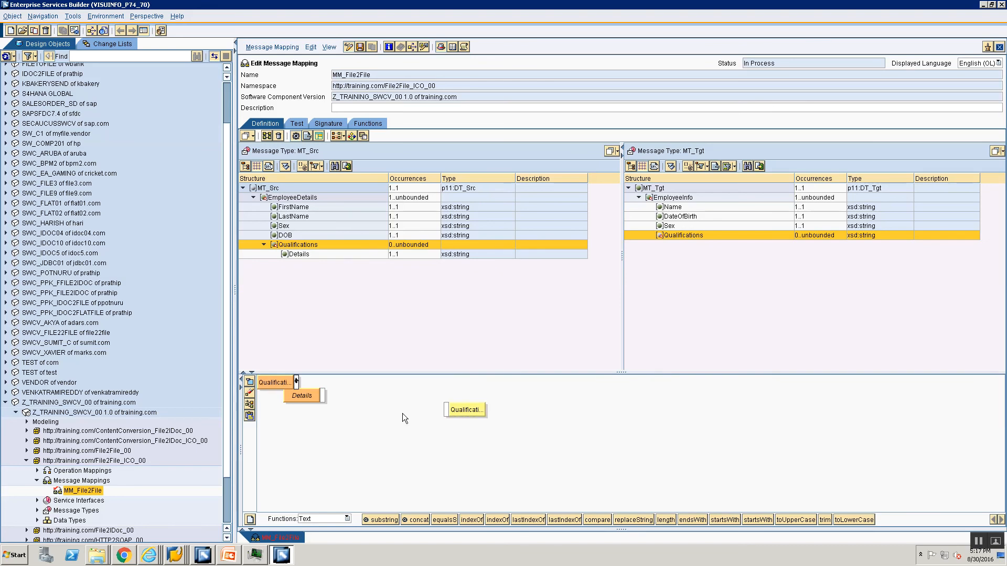
left_click_drag(404, 418, 445, 410)
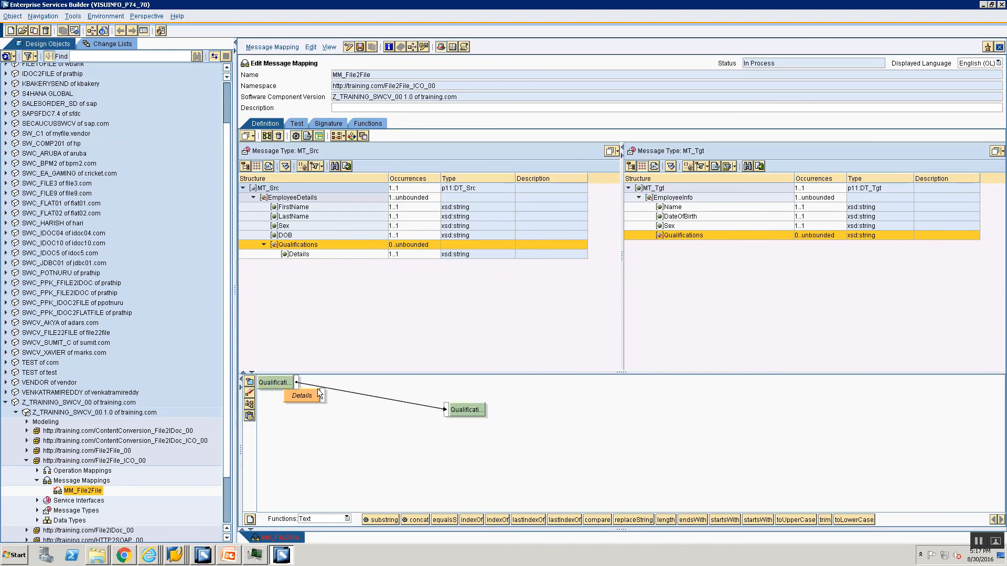
Set the source Qualifications node to Return as XML, remove the unused Details object and save the mapping
right_click(290, 383)
left_click(365, 445)
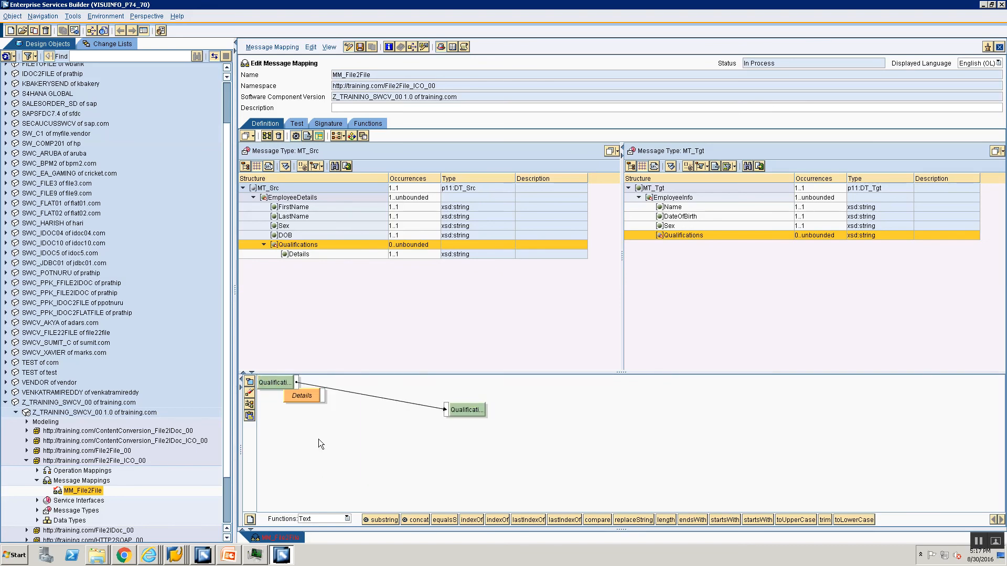
left_click(250, 392)
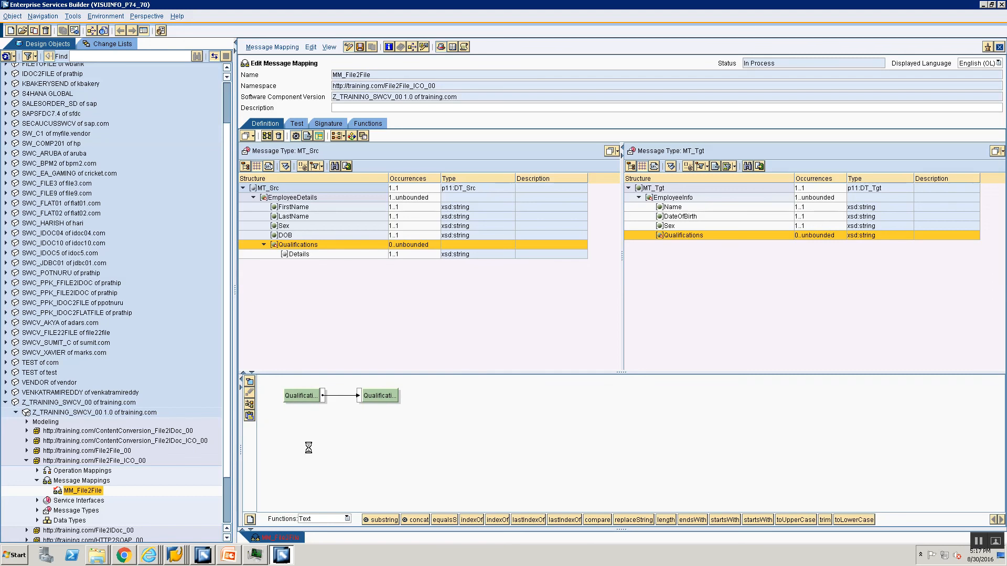
key("ctrl+s")
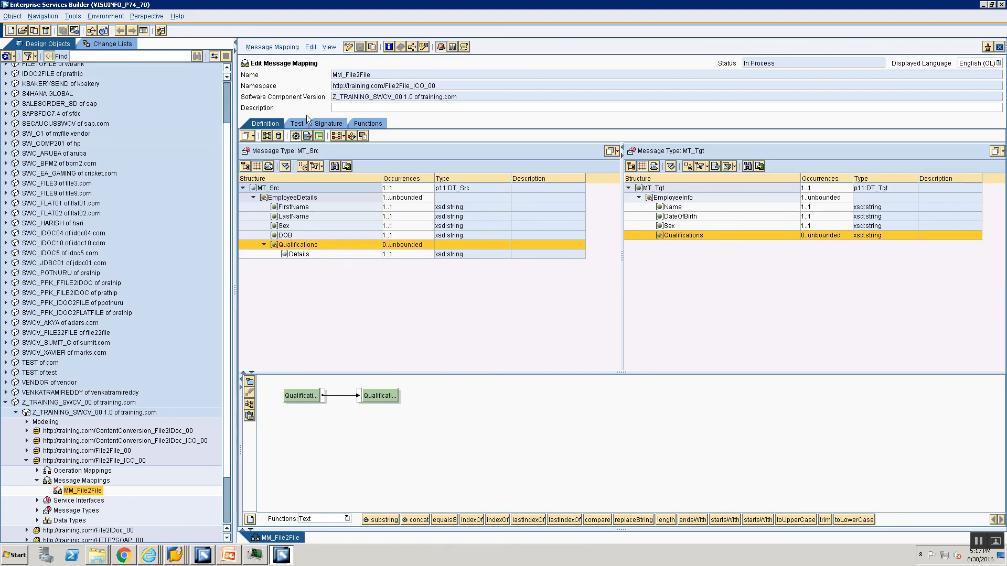
Run the Test1 test again and expand both Qualifications subtrees under the first EmployeeInfo in the result
left_click(300, 124)
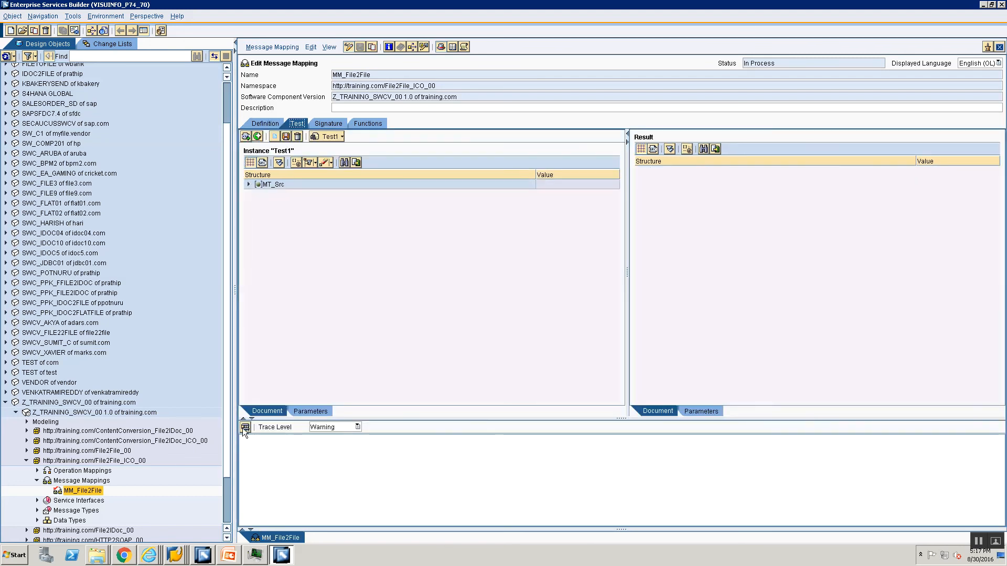
left_click(245, 428)
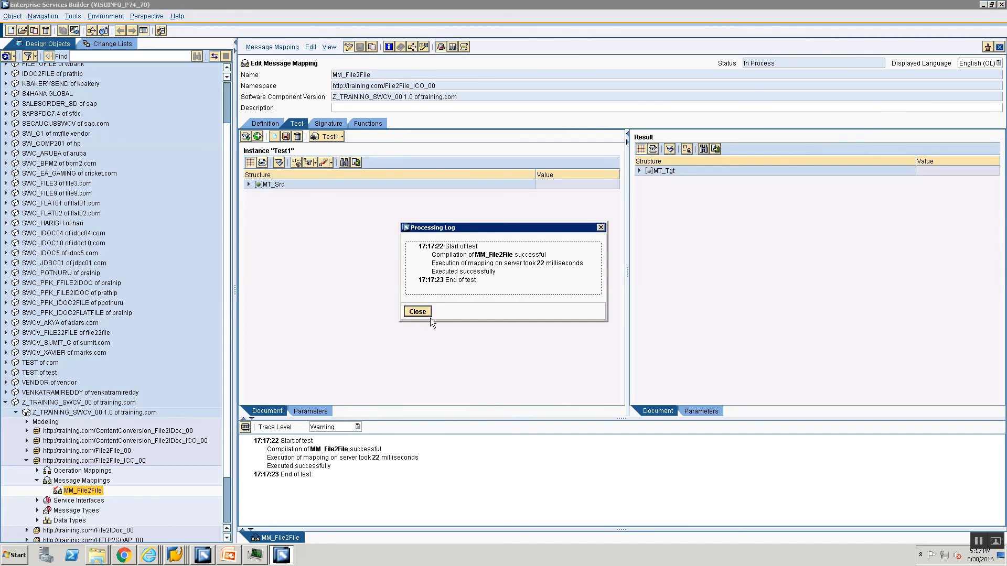
left_click(418, 312)
left_click(639, 171)
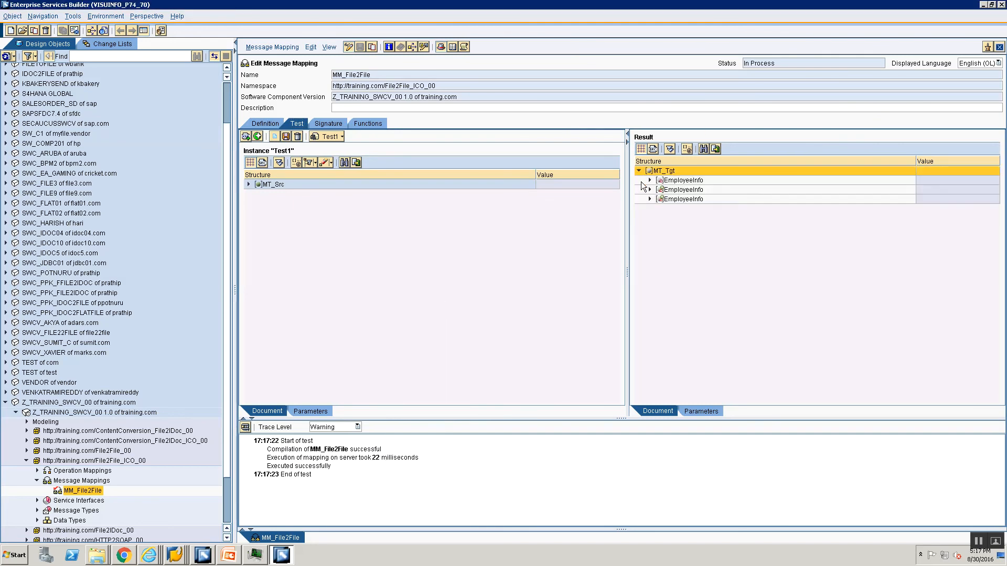
left_click(650, 180)
left_click(660, 218)
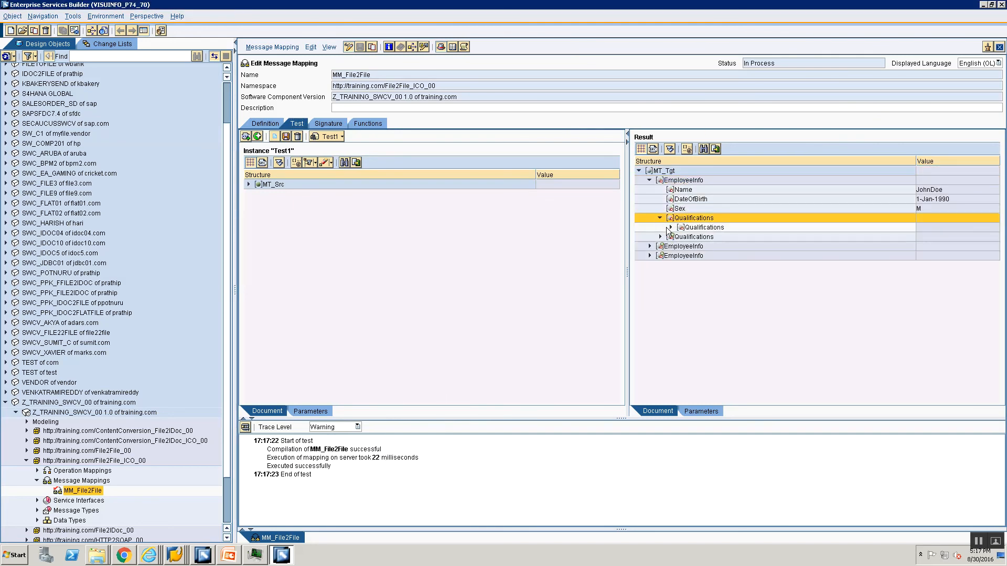
left_click(671, 227)
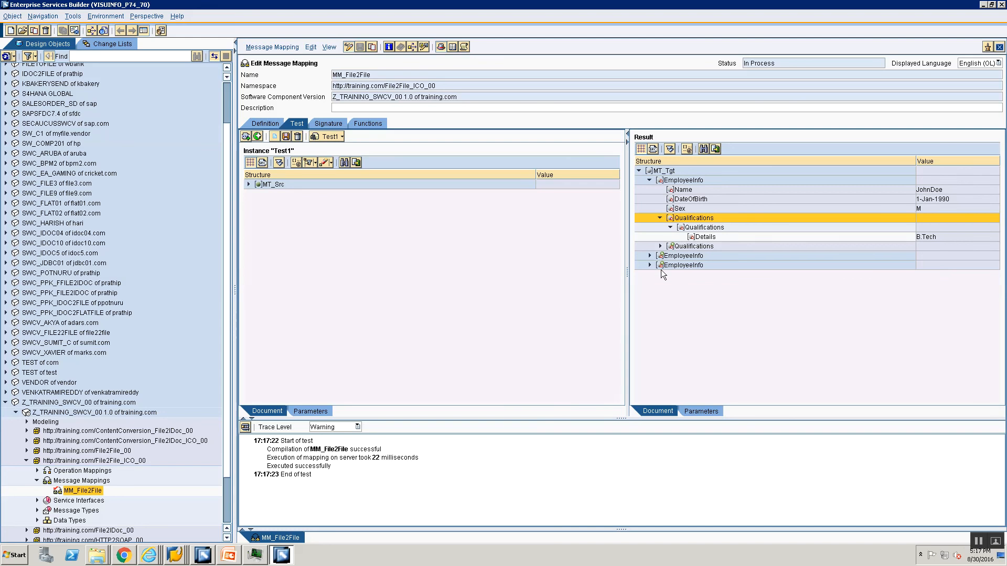
left_click(661, 246)
left_click(671, 256)
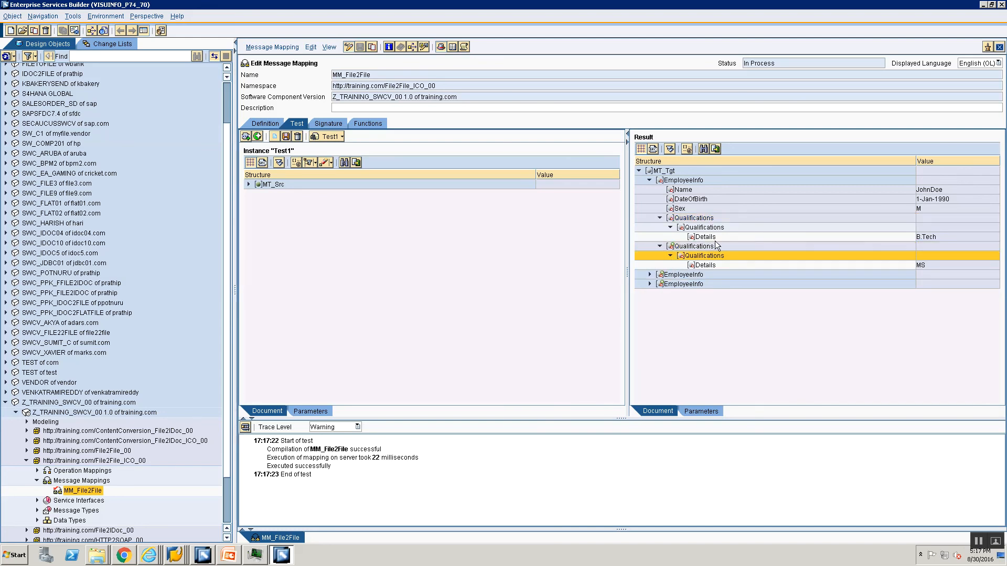
mouse_move(468, 5)
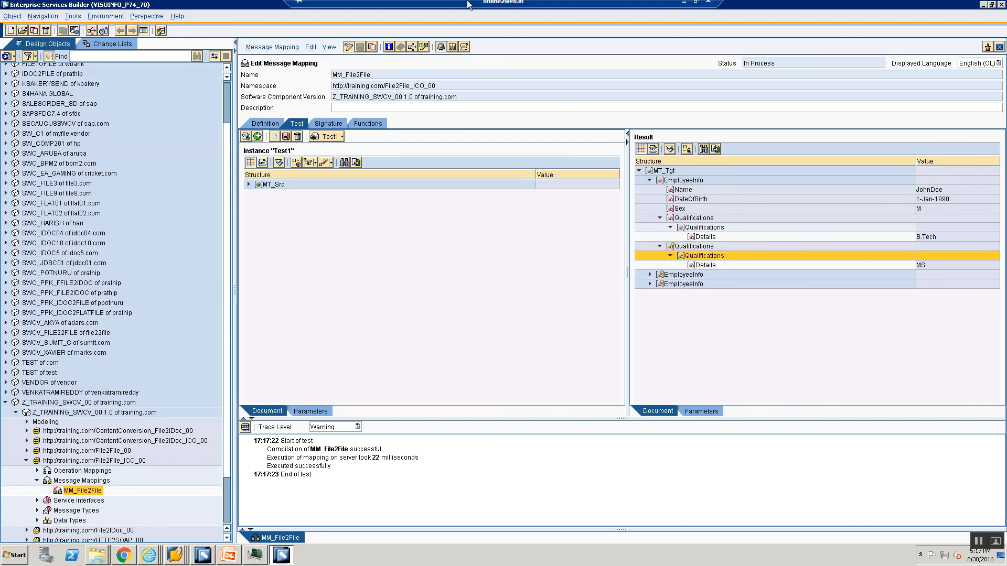
left_click(974, 544)
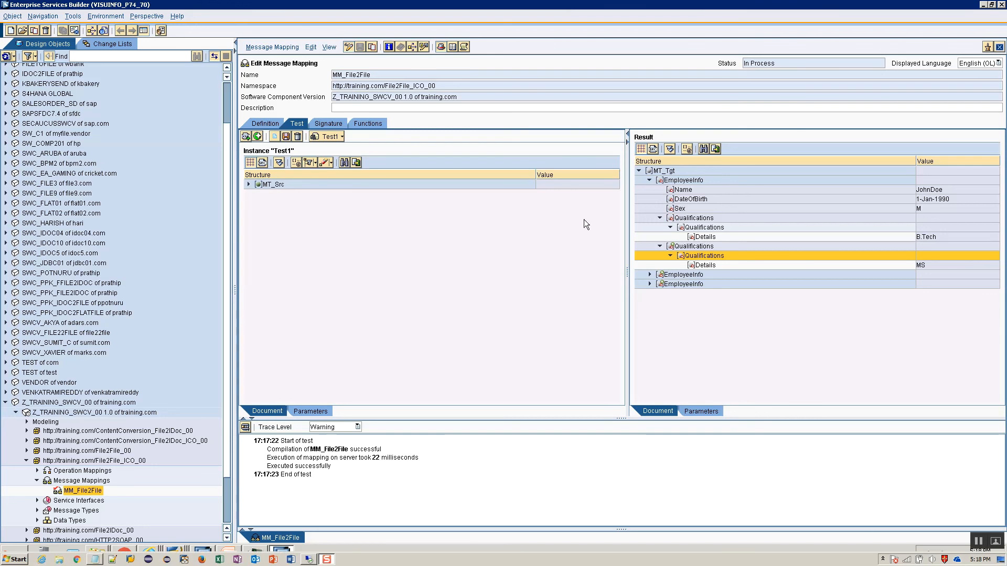
Expand the first EmployeeDetails and its first Qualifications node in the Test1 source to compare them with the result
left_click(249, 184)
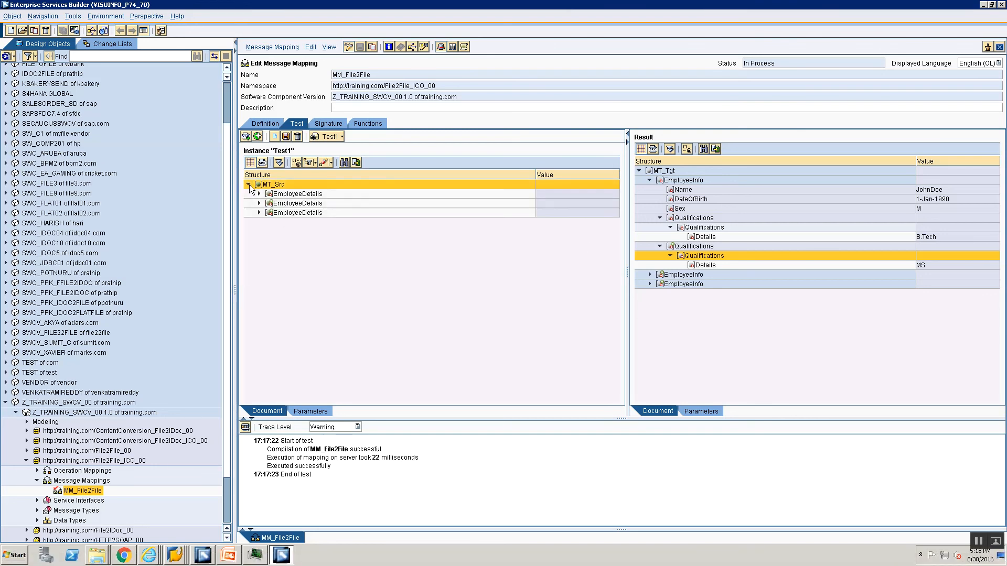
left_click(259, 194)
left_click(269, 241)
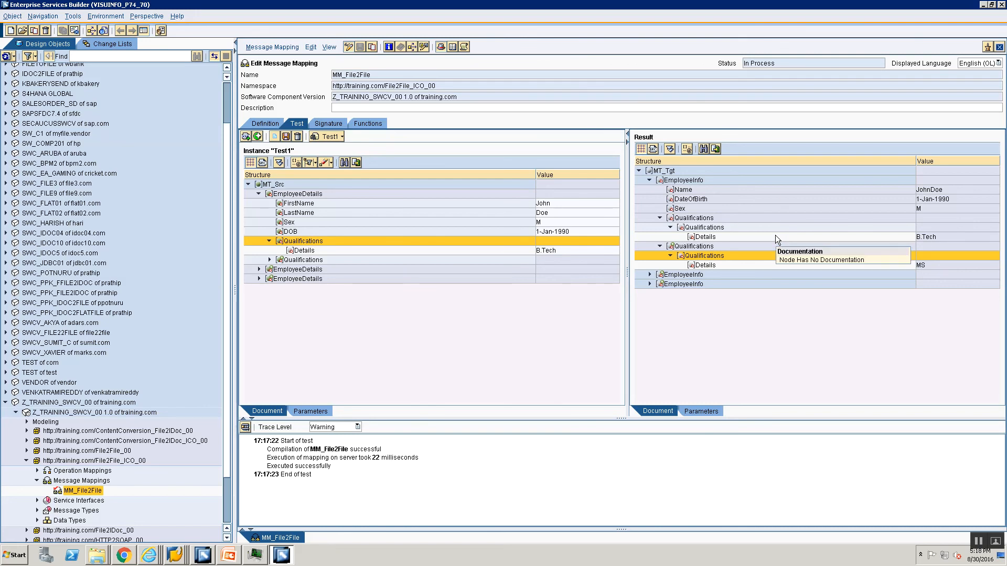
Switch to the SAP PO_MappingOverview presentation in PowerPoint and start the slide show at "Copy an Entire XML Subtree (2 of 2)"
left_click(231, 560)
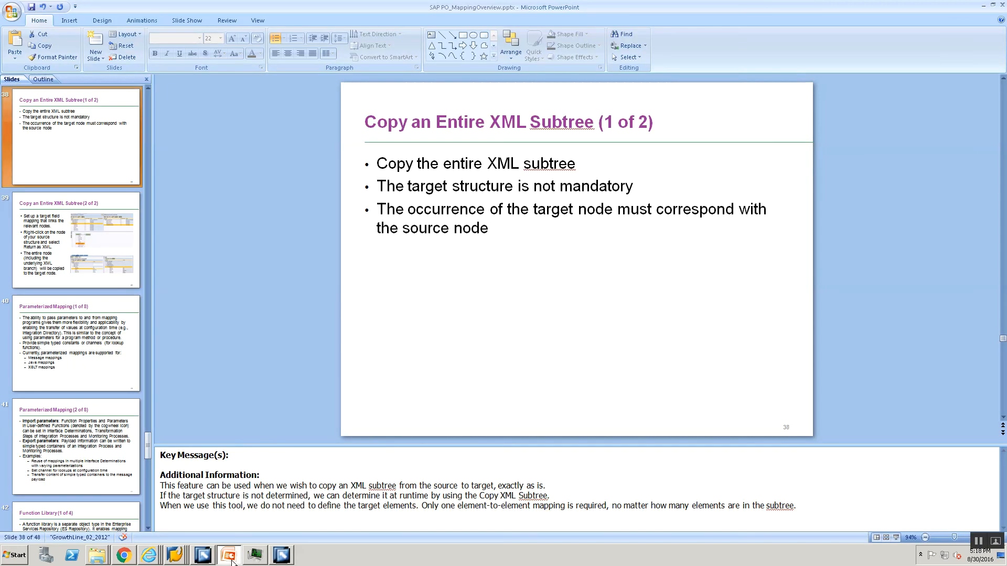
left_click(76, 239)
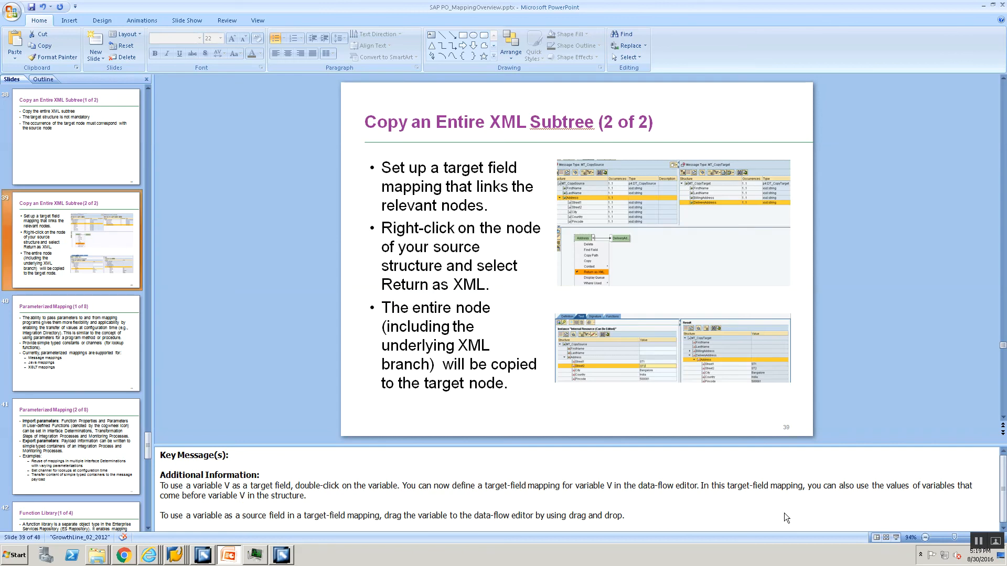
left_click(896, 538)
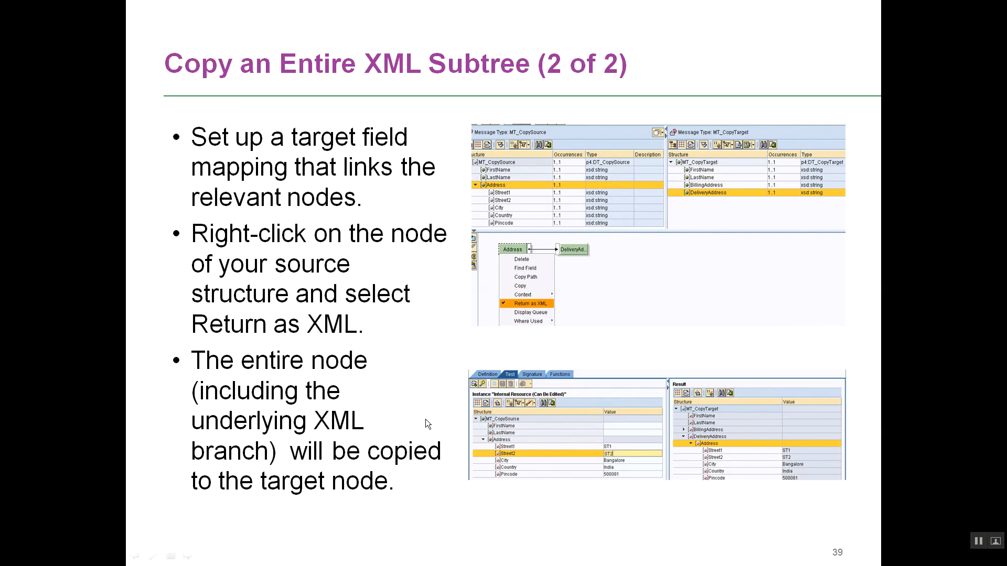